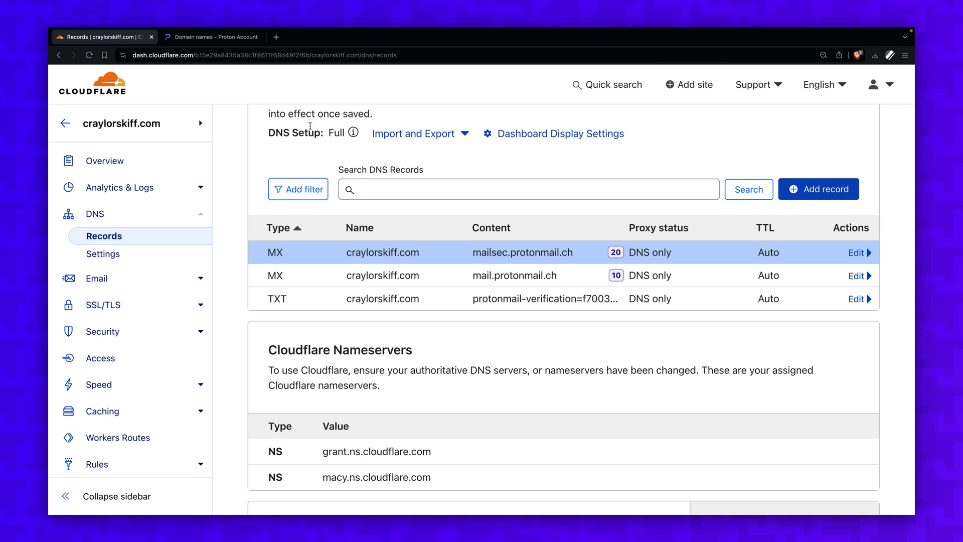
# Step: Return to Proton's Edit domain MX record instructions in the Proton Account tab
pyautogui.click(214, 36)
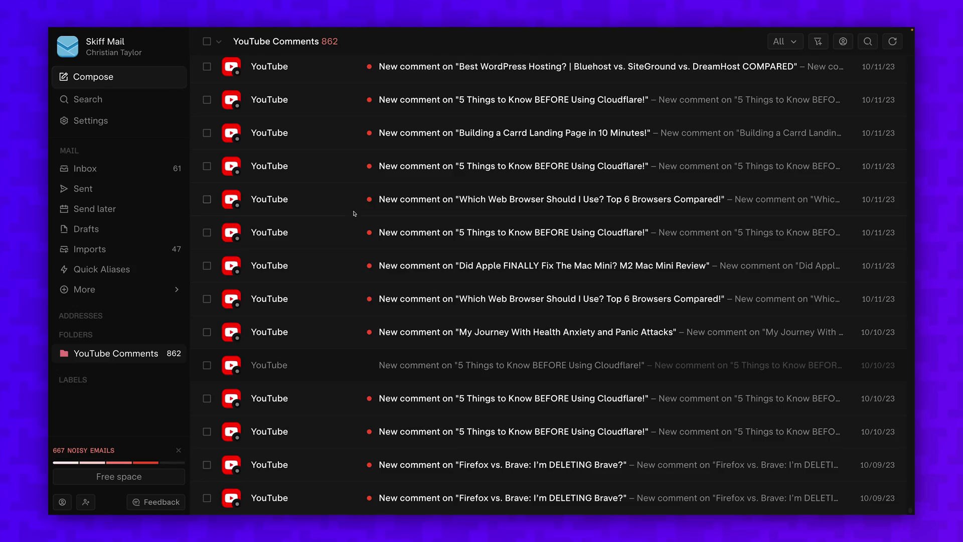
pyautogui.scroll(-20, 354, 214)
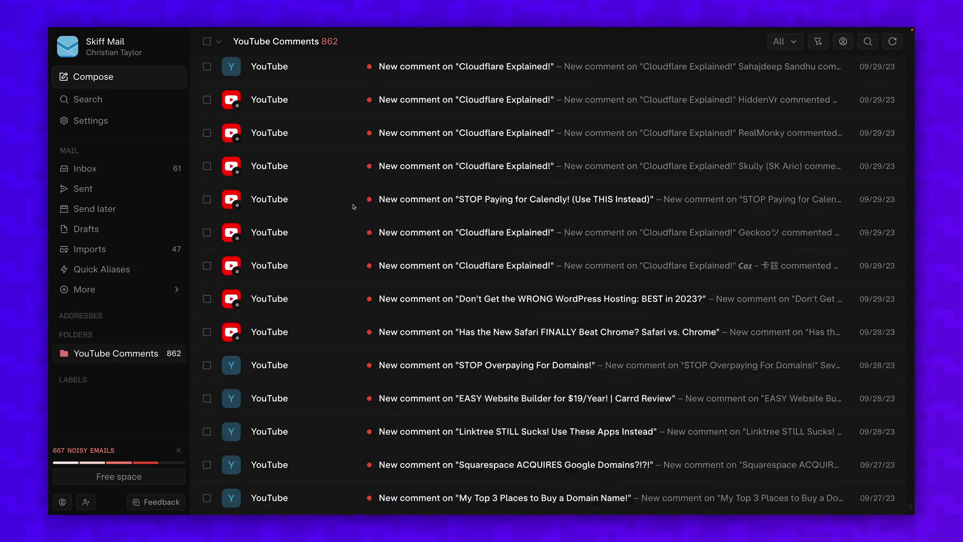
pyautogui.scroll(-20, 354, 206)
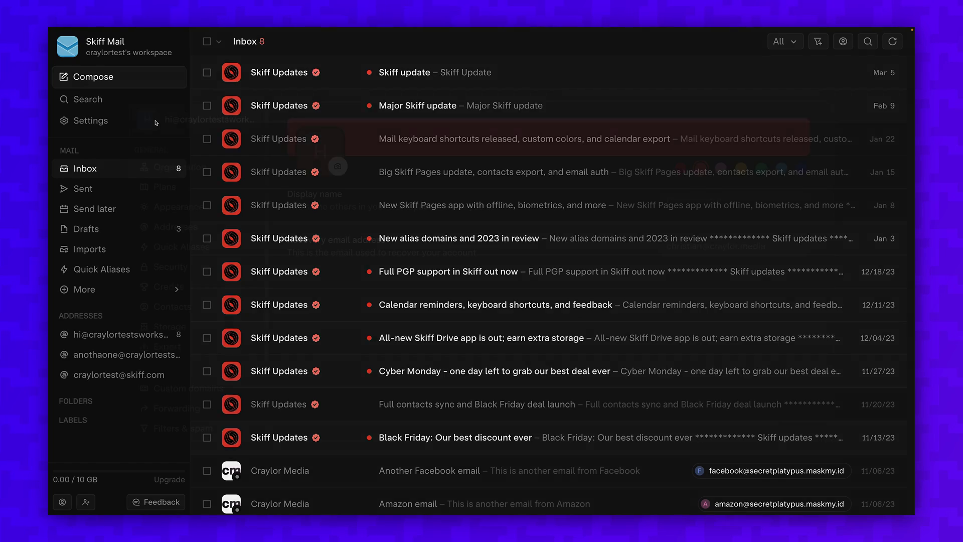
pyautogui.click(156, 122)
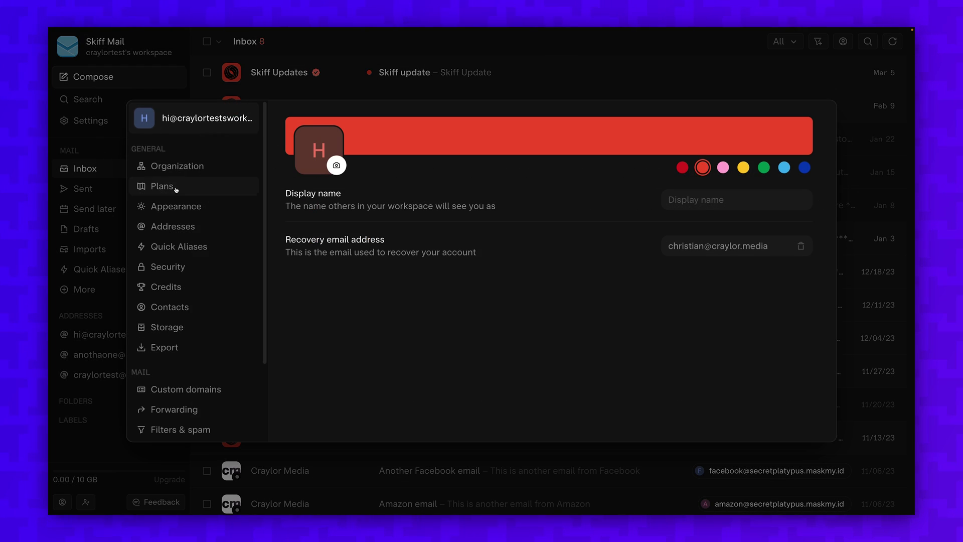
pyautogui.click(215, 346)
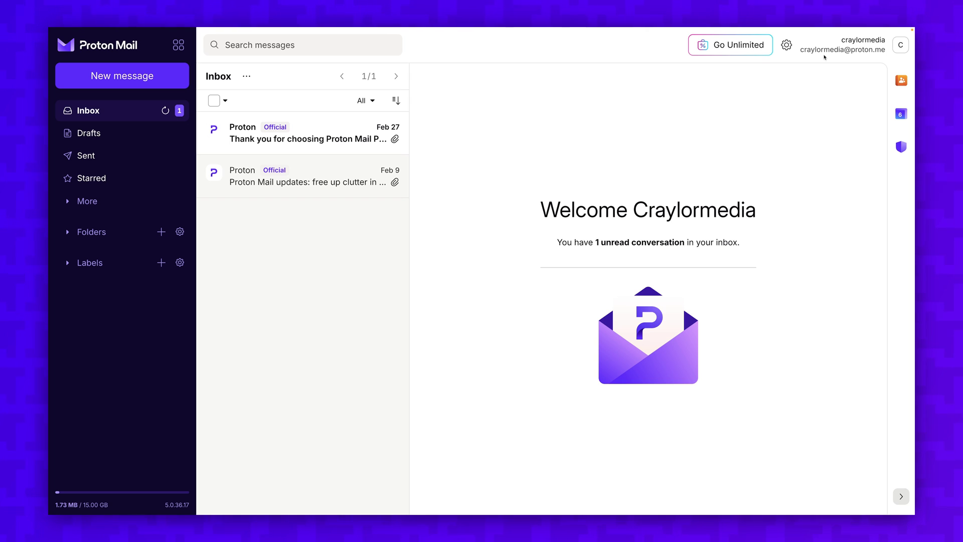
# Step: Start an Easy Switch email import from an Other provider in Proton Mail settings
pyautogui.click(825, 56)
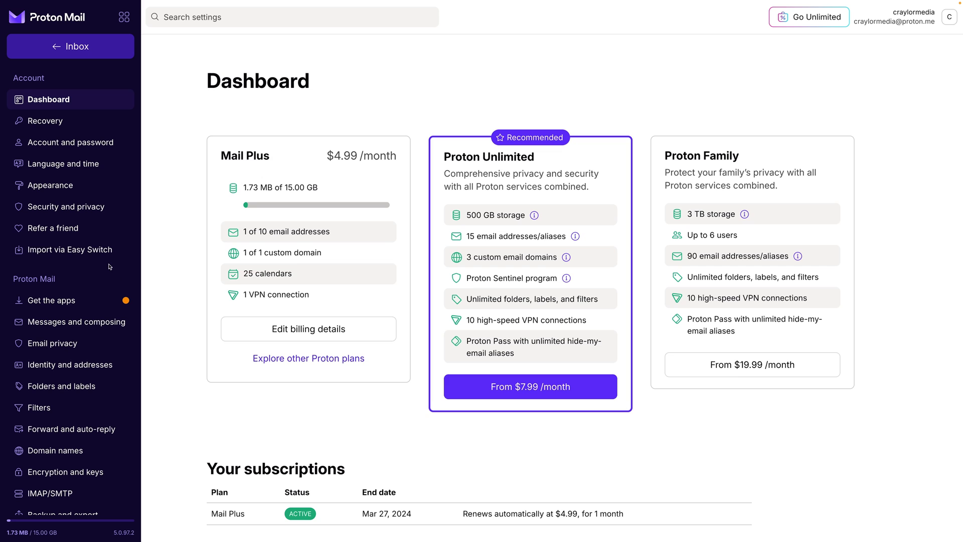
pyautogui.click(85, 252)
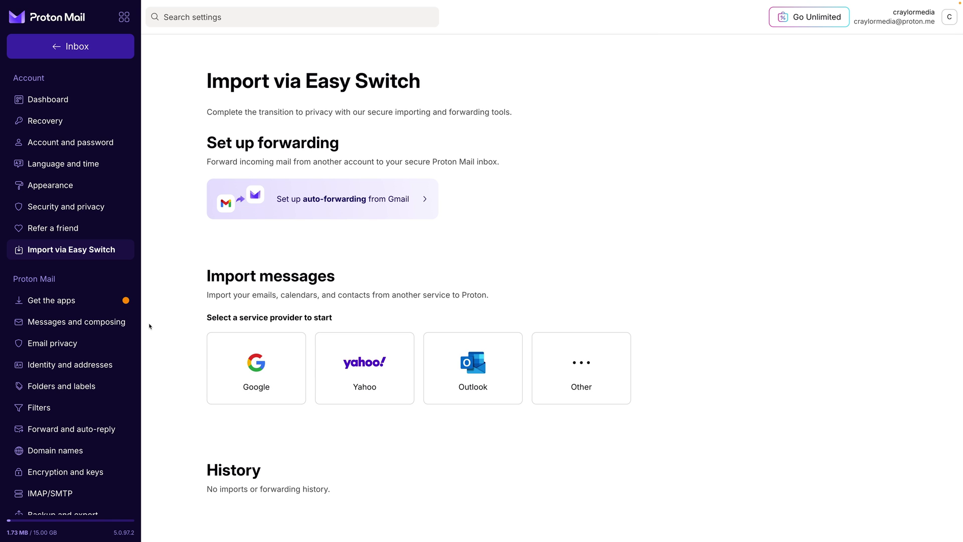
pyautogui.click(558, 397)
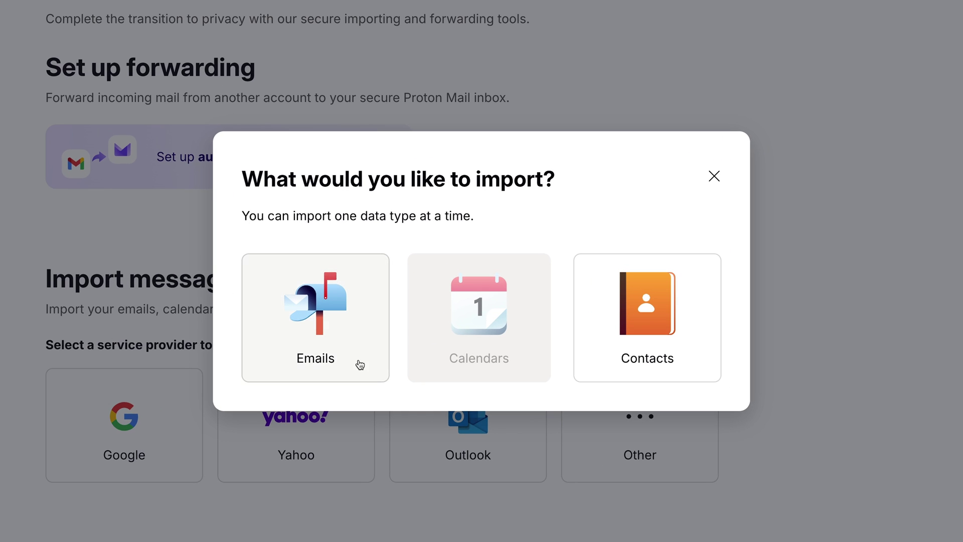
pyautogui.click(360, 363)
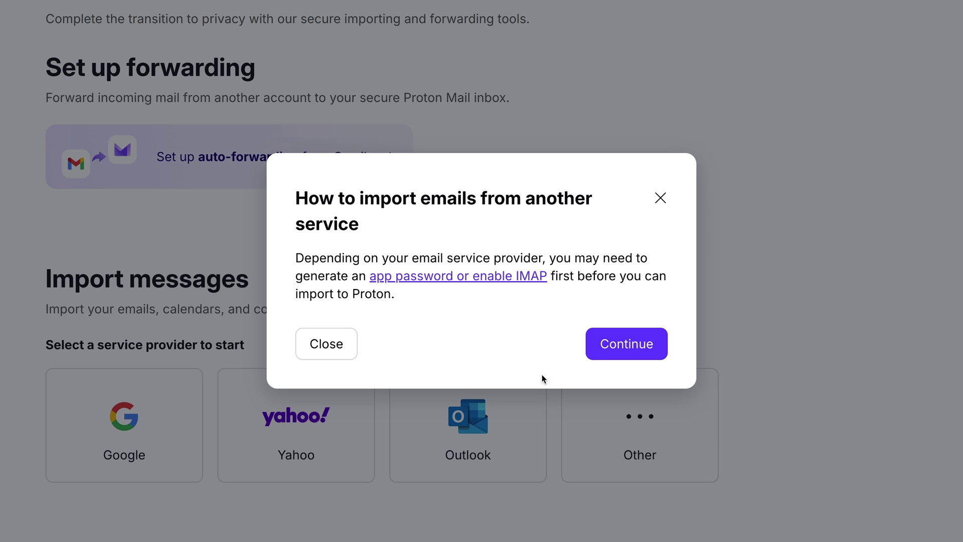
pyautogui.click(633, 357)
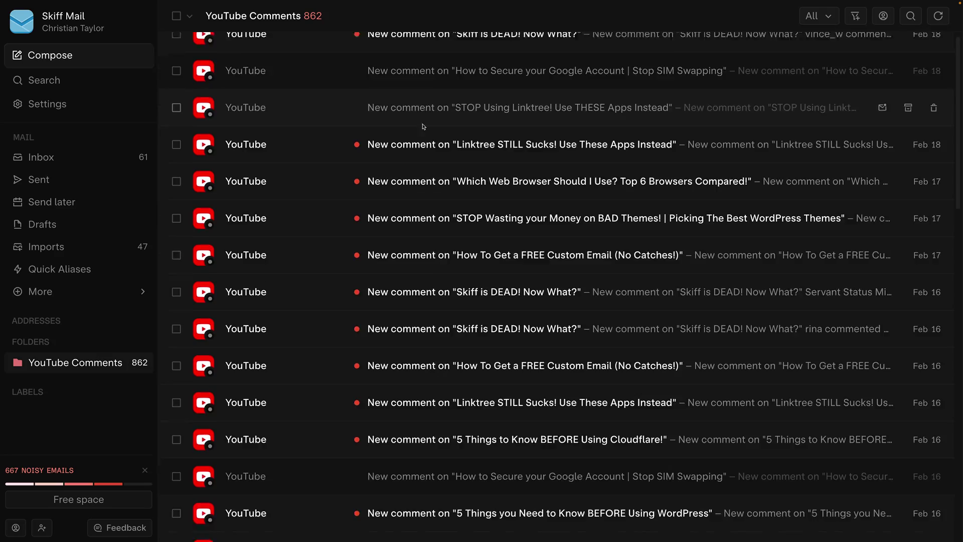
pyautogui.scroll(-5, 423, 127)
pyautogui.scroll(-20, 423, 127)
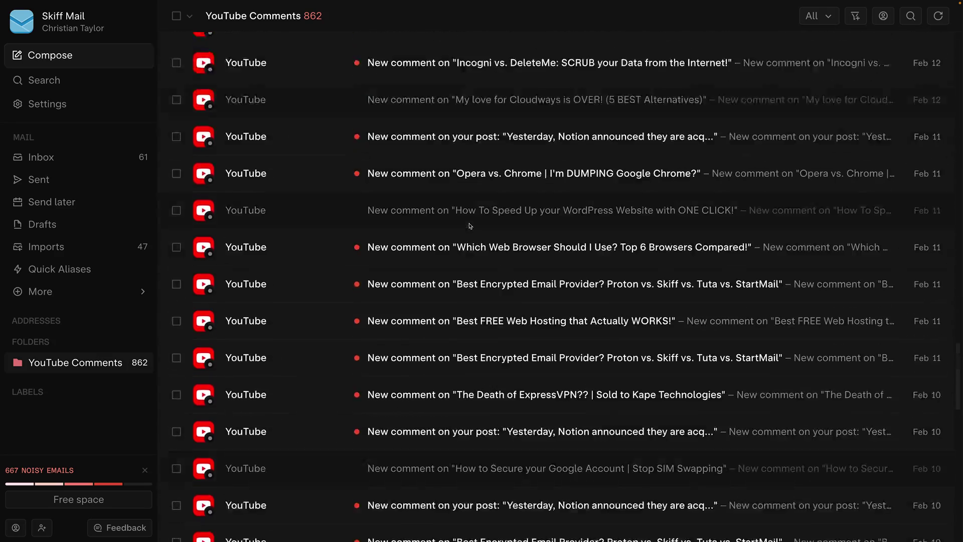
pyautogui.scroll(-20, 471, 225)
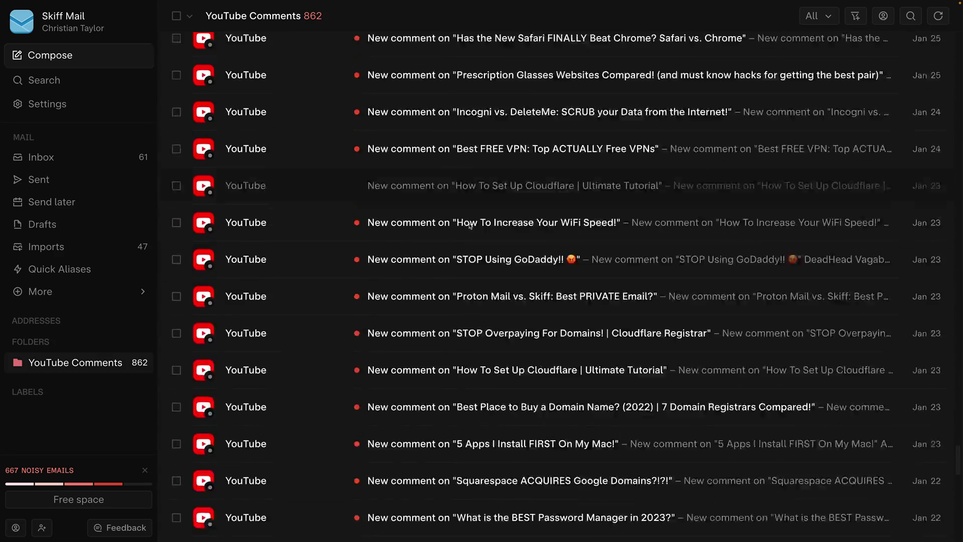
pyautogui.scroll(-15, 471, 225)
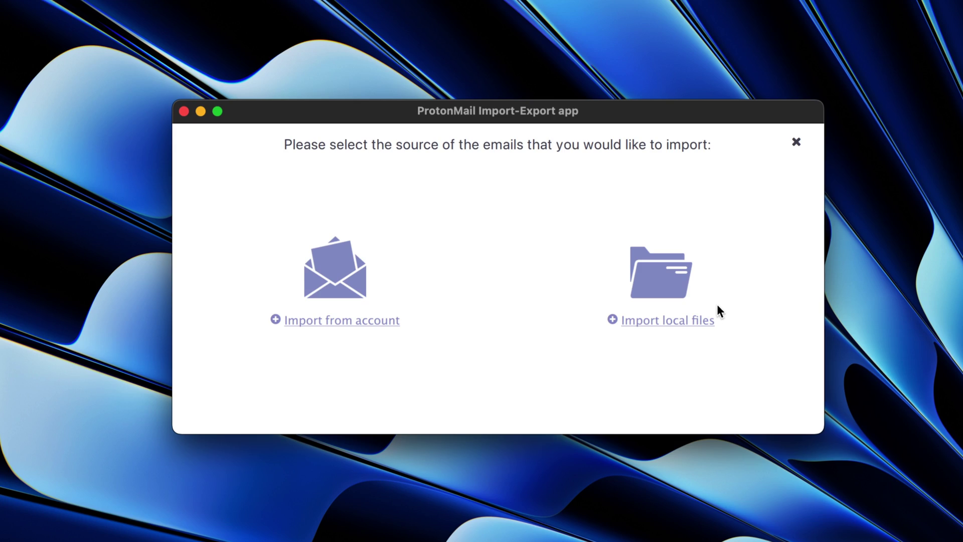
# Step: Import local files, choosing skiff-export.mbox from Downloads as the source
pyautogui.click(709, 321)
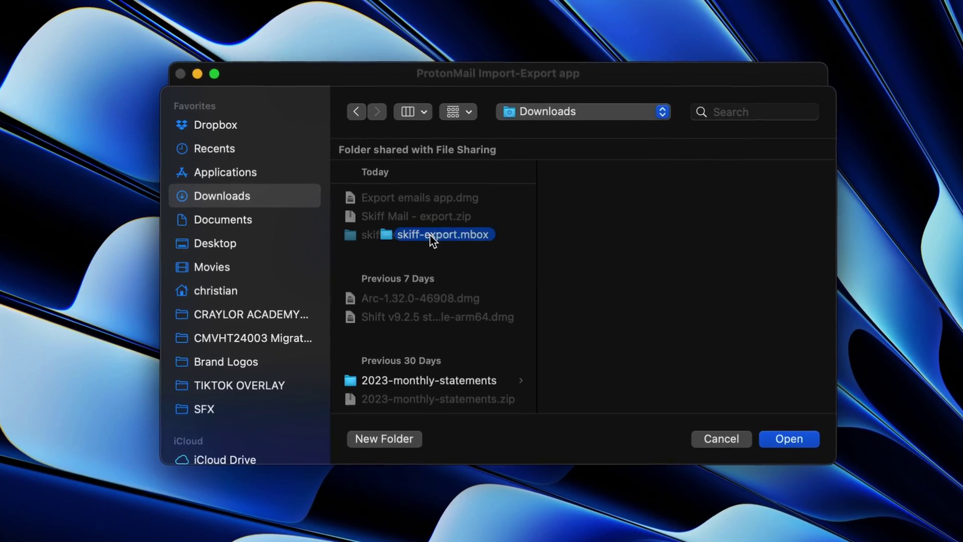
pyautogui.click(423, 236)
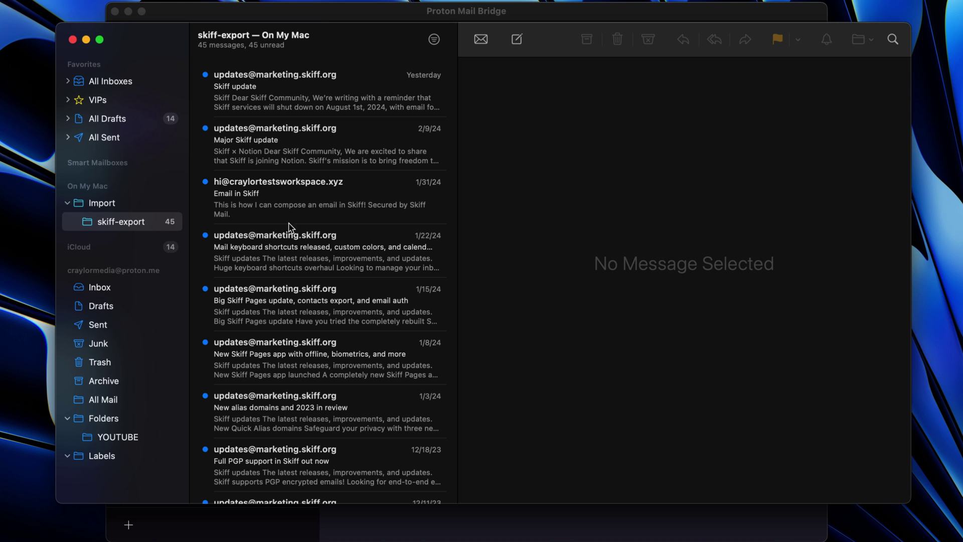
# Step: Review the 45 imported Skiff messages, then set Bridge up for Apple Mail with its certificate
pyautogui.scroll(-10, 359, 296)
pyautogui.scroll(-15, 359, 308)
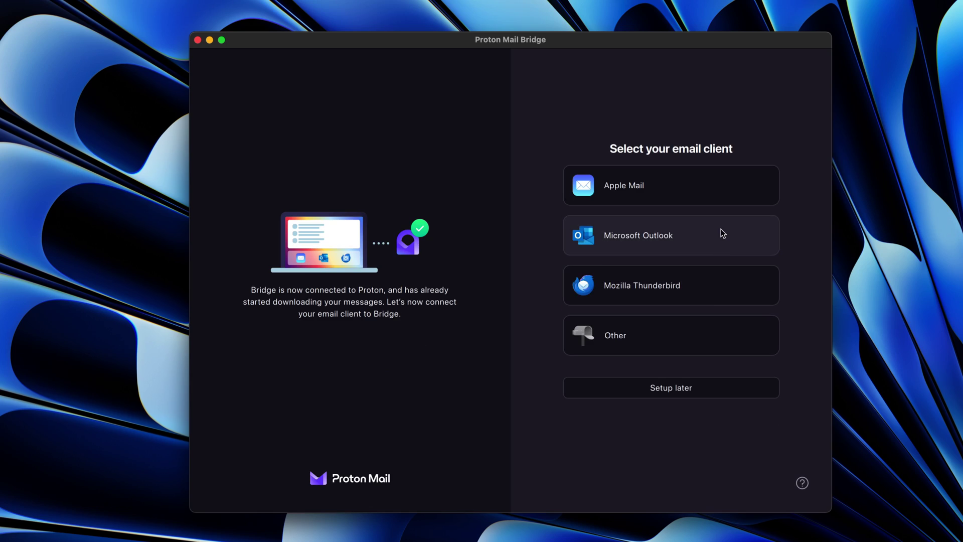
pyautogui.click(727, 188)
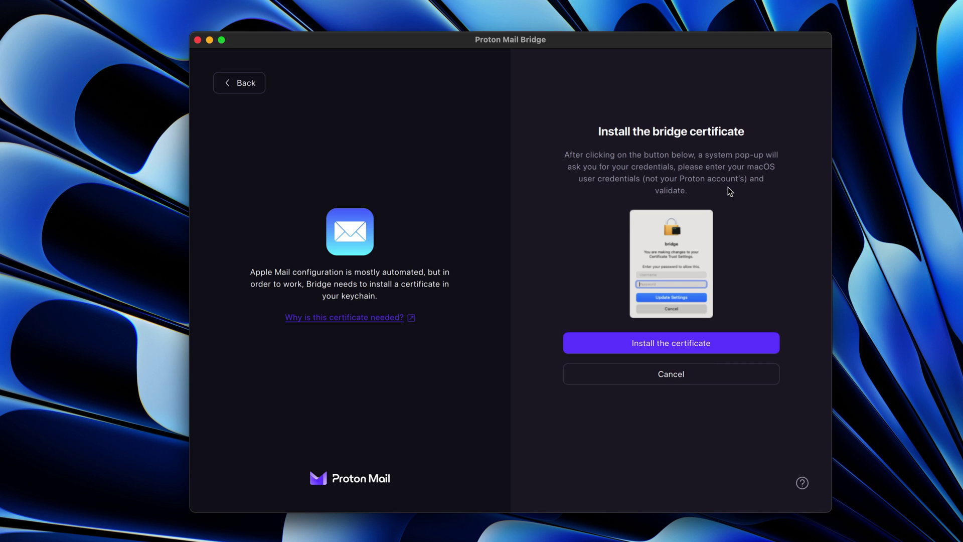
pyautogui.click(741, 335)
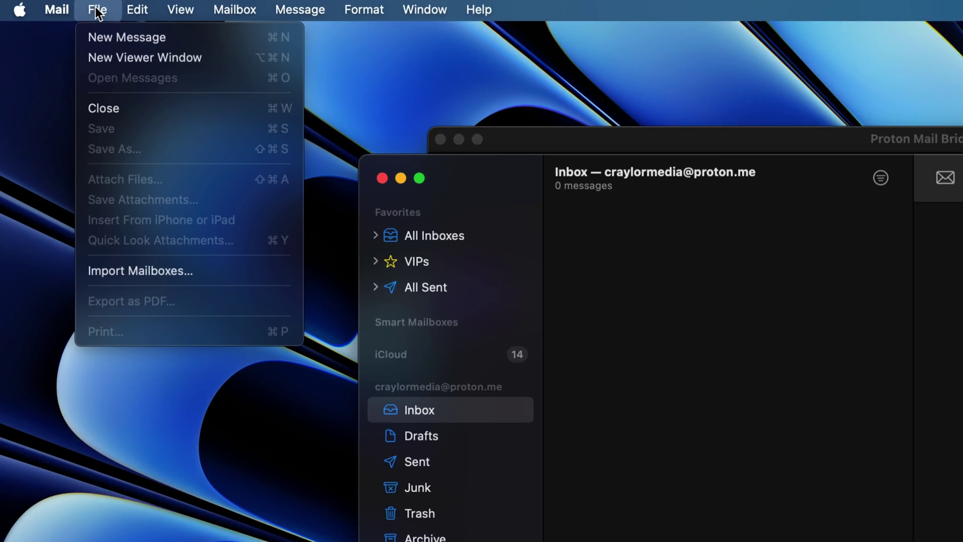
# Step: Import skiff-export.mbox into Apple Mail in mbox format and open its 45 messages
pyautogui.click(194, 272)
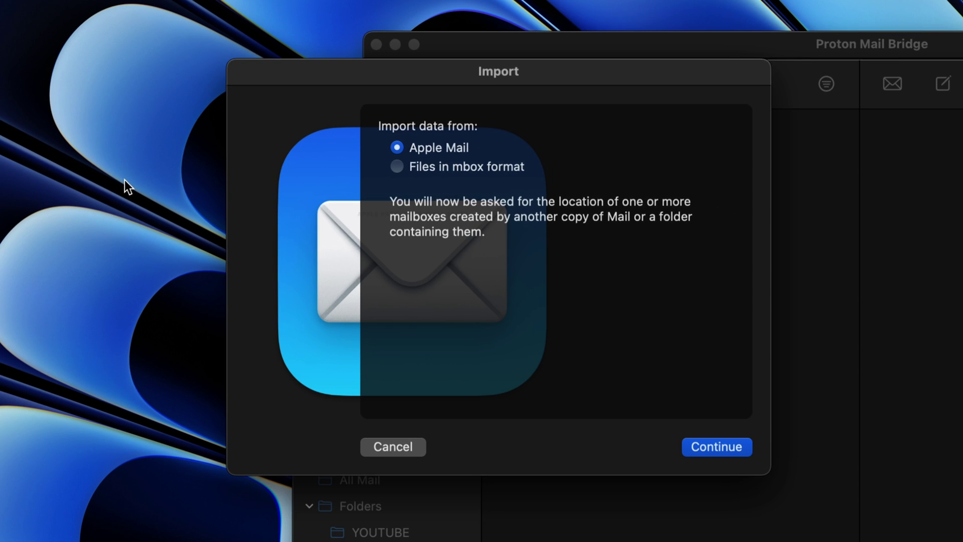
pyautogui.click(724, 449)
pyautogui.click(420, 294)
pyautogui.click(830, 479)
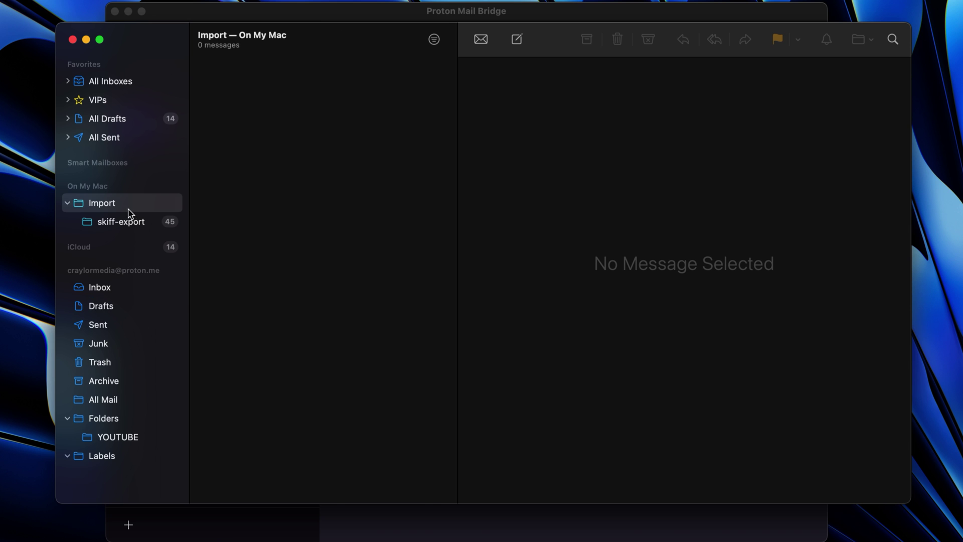
pyautogui.click(131, 221)
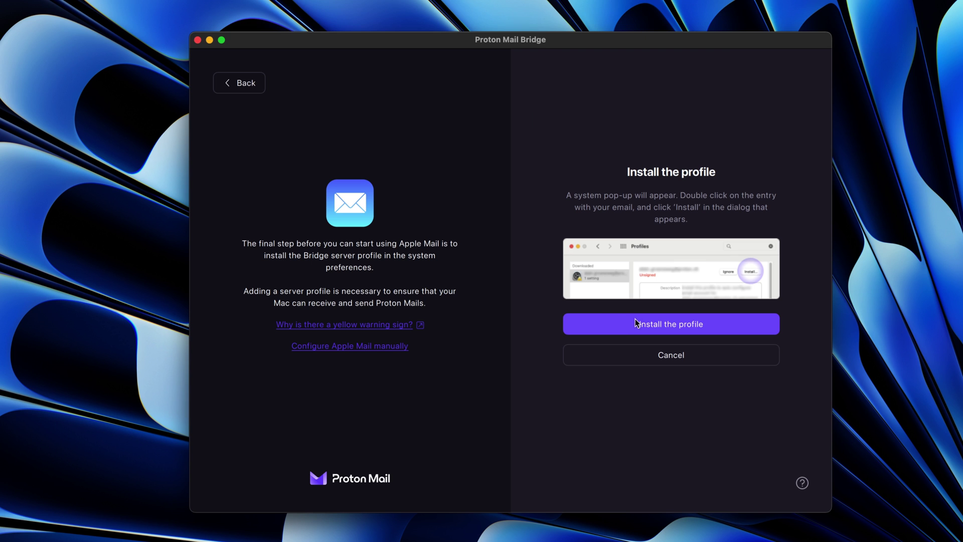
# Step: Confirm the Bridge Mail profile is installed so the account connects and syncs
pyautogui.click(635, 323)
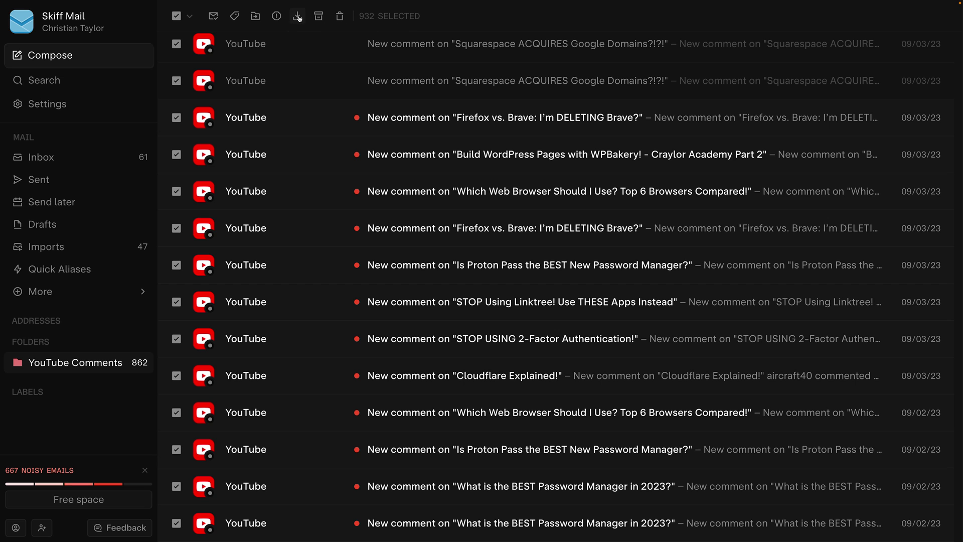
# Step: Attempt exporting the 932 selected threads, then scroll the YouTube Comments message list
pyautogui.click(298, 17)
pyautogui.click(297, 17)
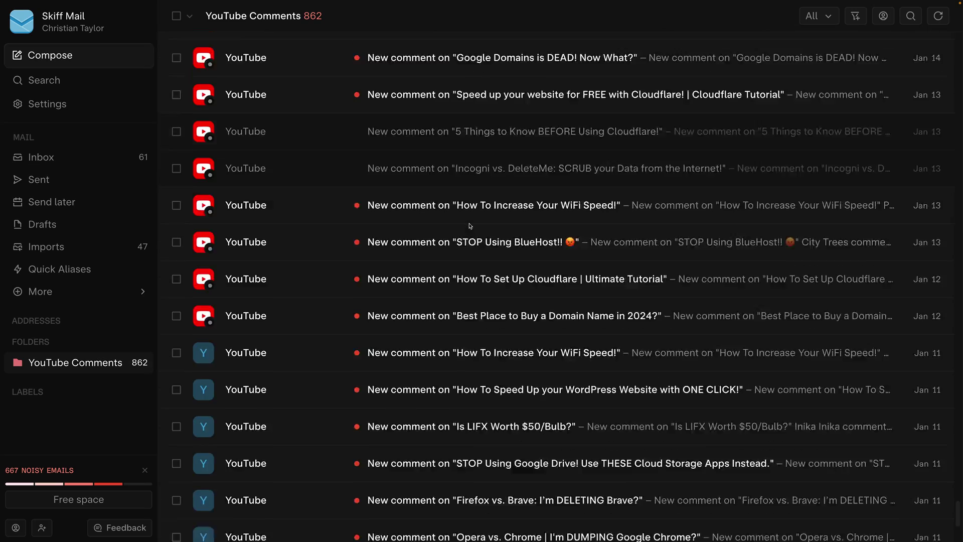
pyautogui.scroll(-20, 471, 226)
pyautogui.scroll(-20, 471, 226)
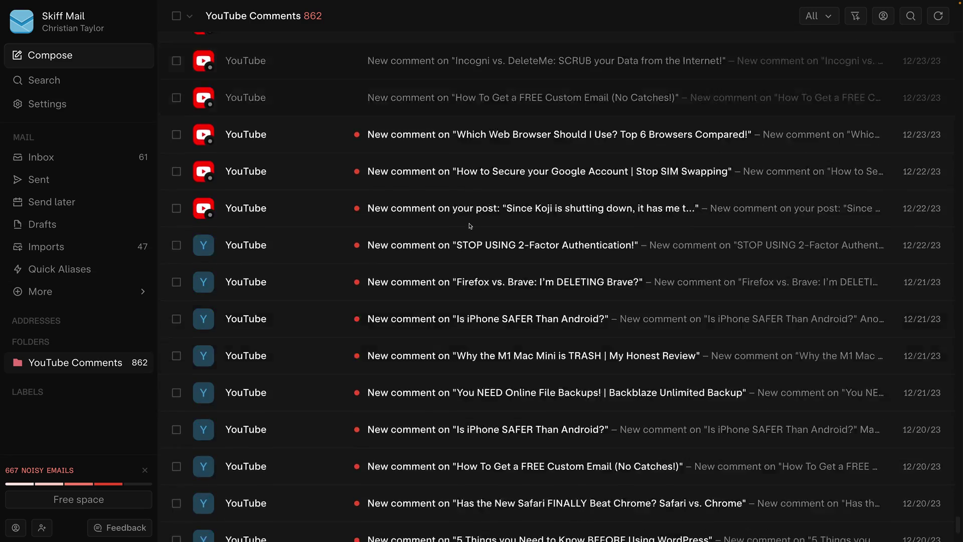
pyautogui.scroll(-10, 471, 226)
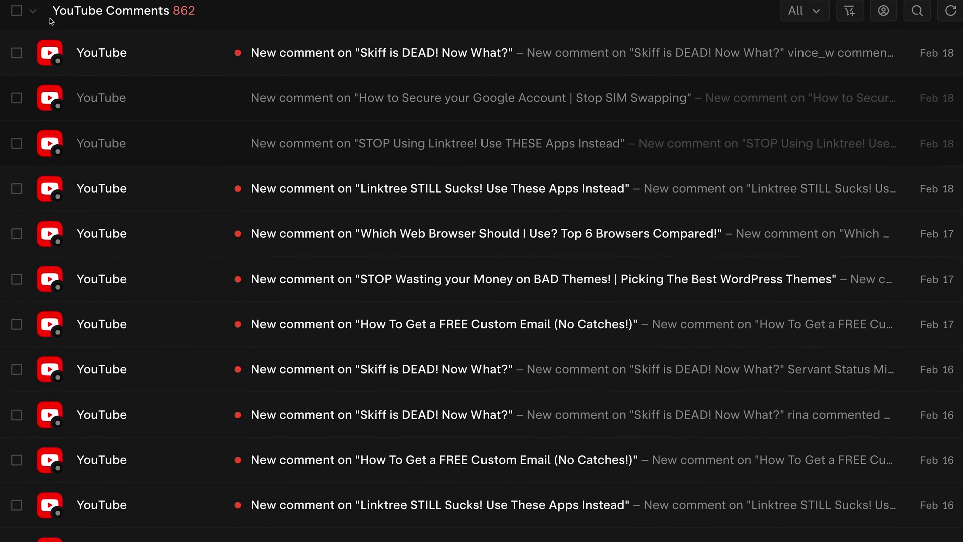
# Step: Select all loaded comment emails and scroll until messages from 09/02/23 appear
pyautogui.click(18, 1)
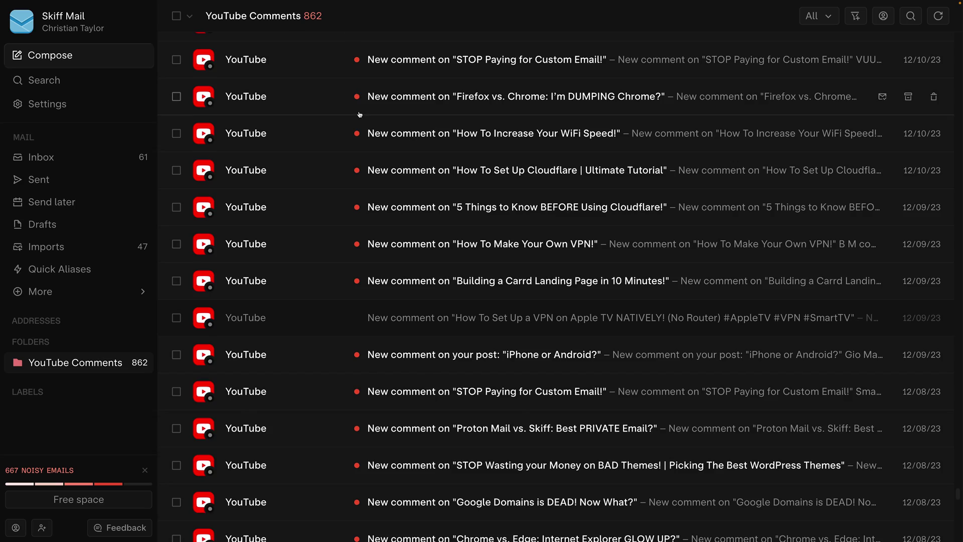
pyautogui.scroll(-20, 359, 115)
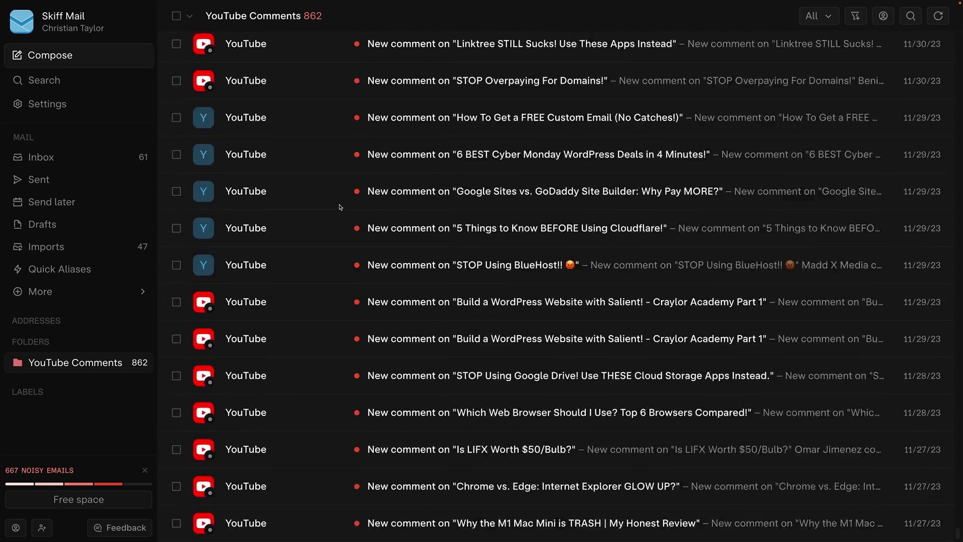
pyautogui.scroll(-20, 339, 207)
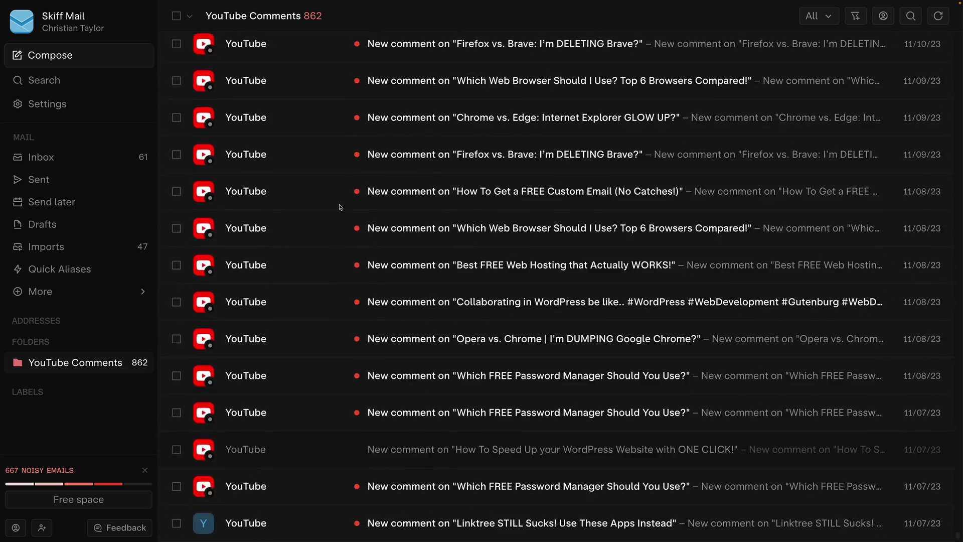
pyautogui.scroll(-20, 339, 207)
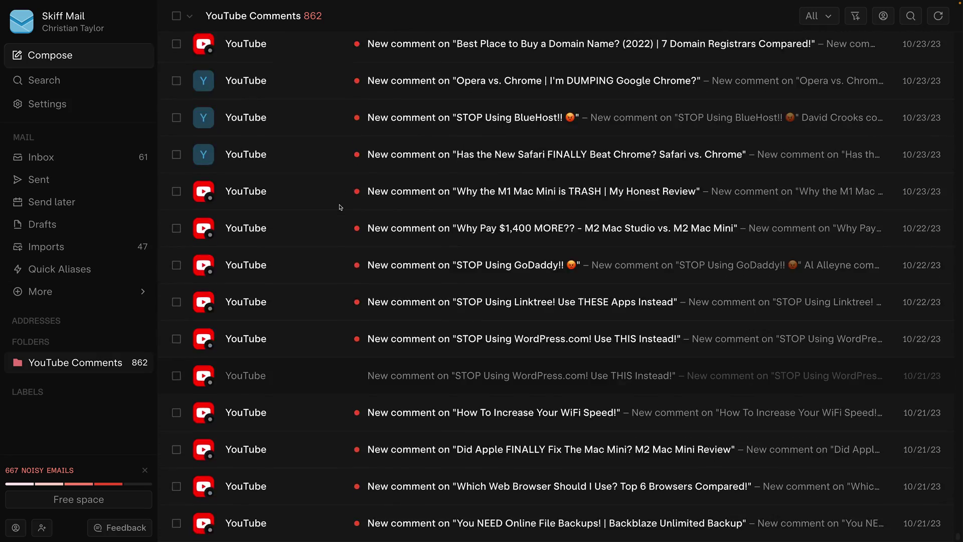
pyautogui.scroll(-8, 339, 206)
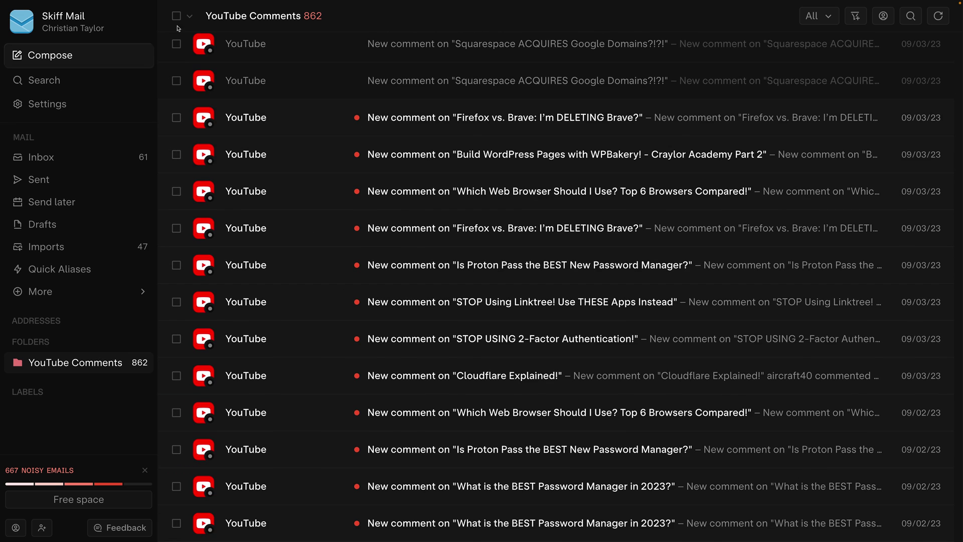
# Step: Select all 932 YouTube Comments threads and export them
pyautogui.click(177, 17)
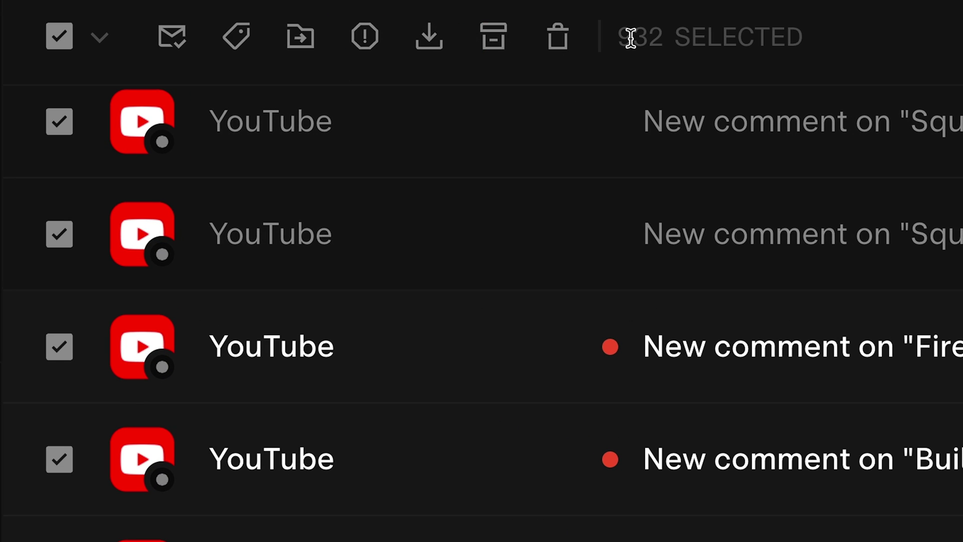
pyautogui.tripleClick(843, 26)
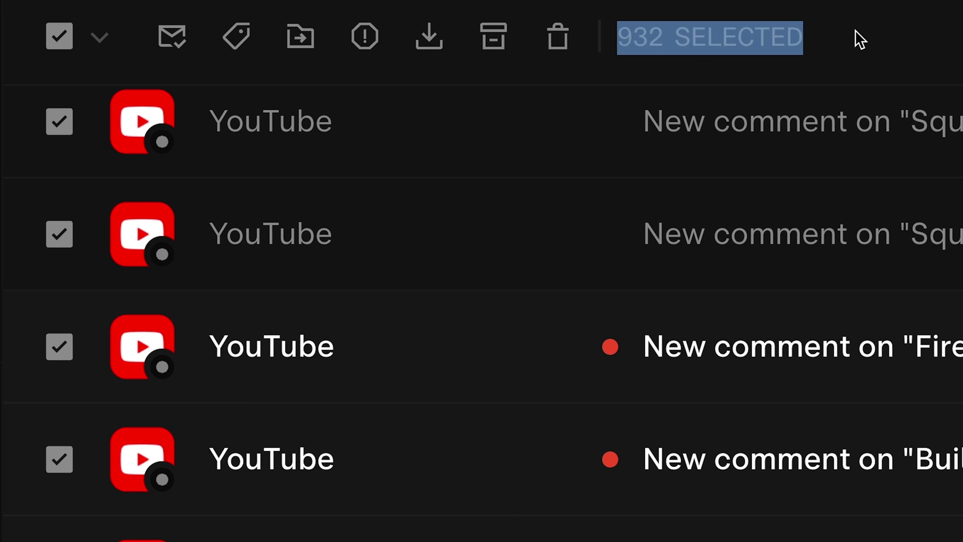
pyautogui.click(917, 49)
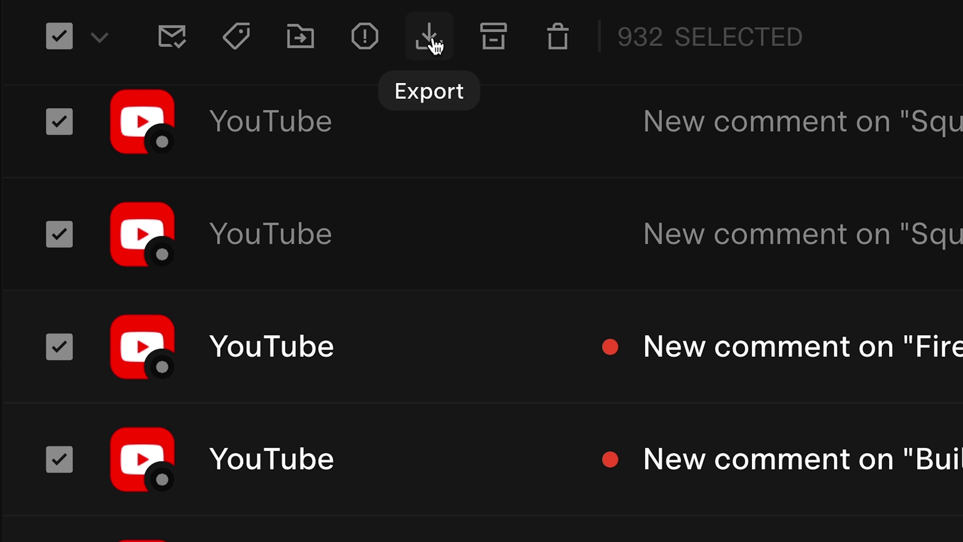
pyautogui.click(432, 44)
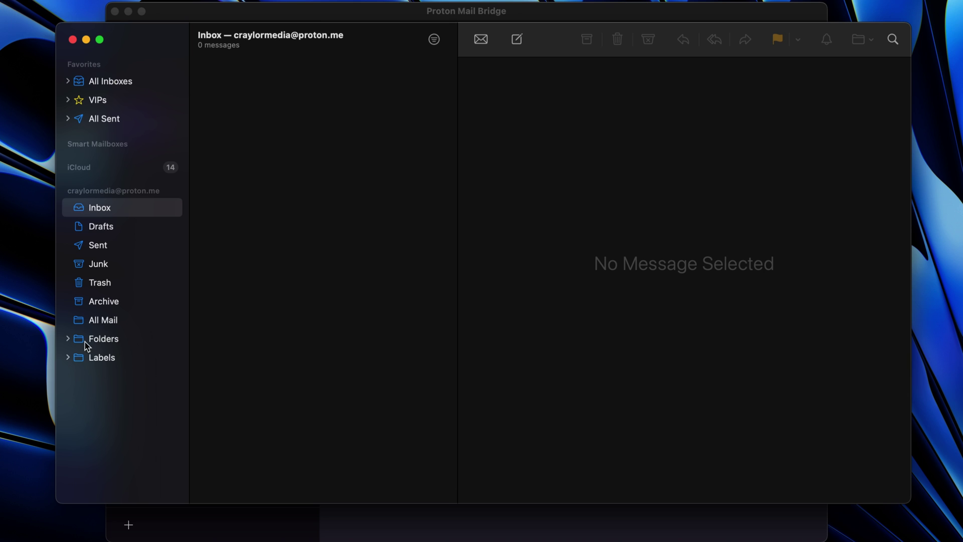
# Step: Show the 384 messages in Apple Mail's YOUTUBE folder and scroll through them
pyautogui.click(102, 361)
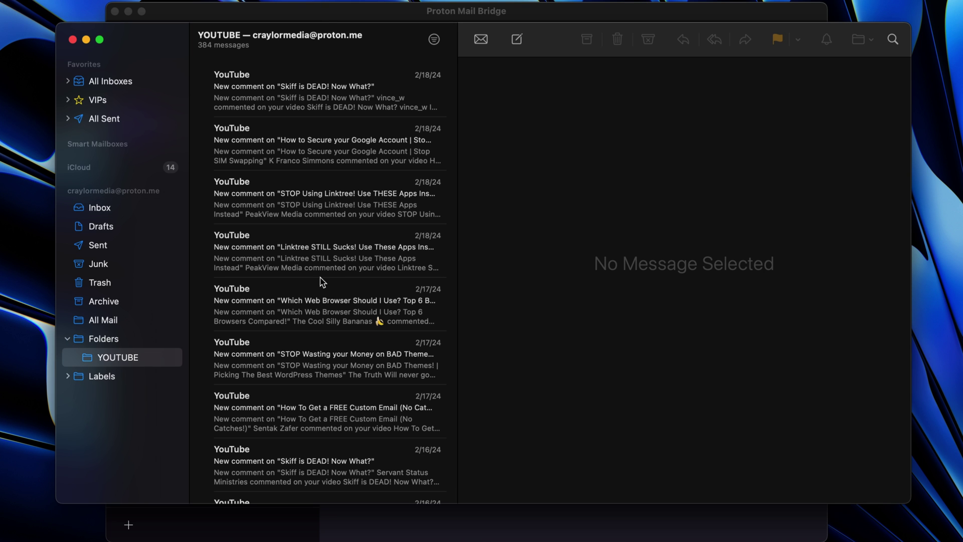
pyautogui.scroll(-10, 370, 394)
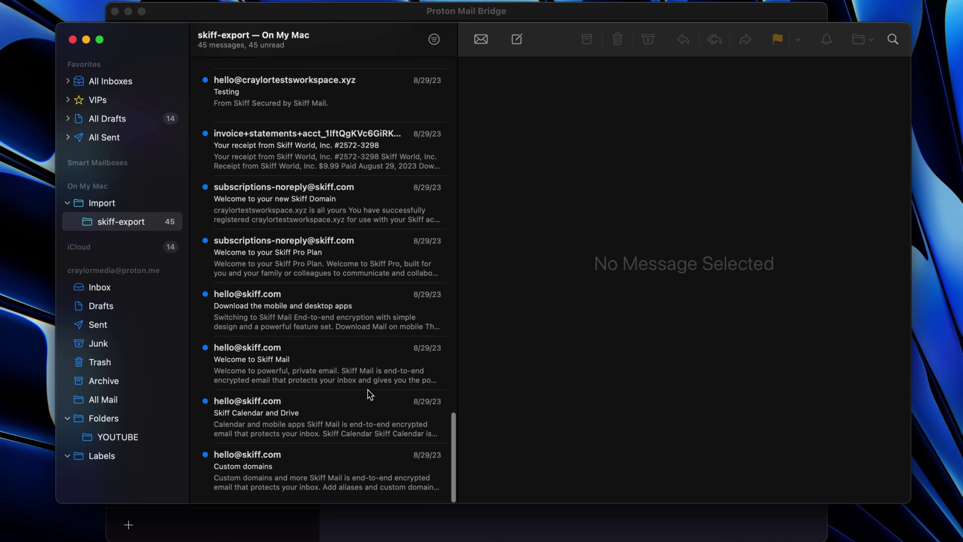
pyautogui.scroll(15, 369, 301)
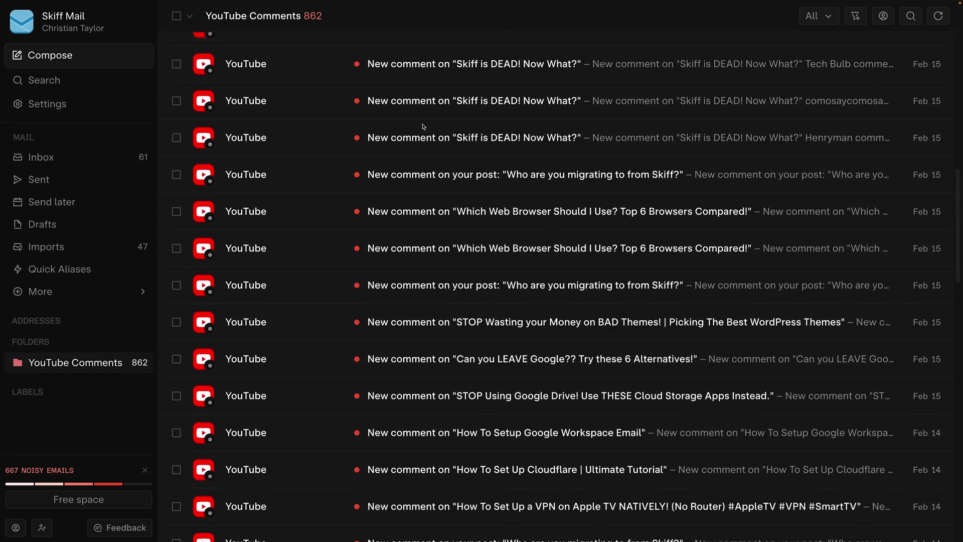
pyautogui.scroll(-15, 452, 226)
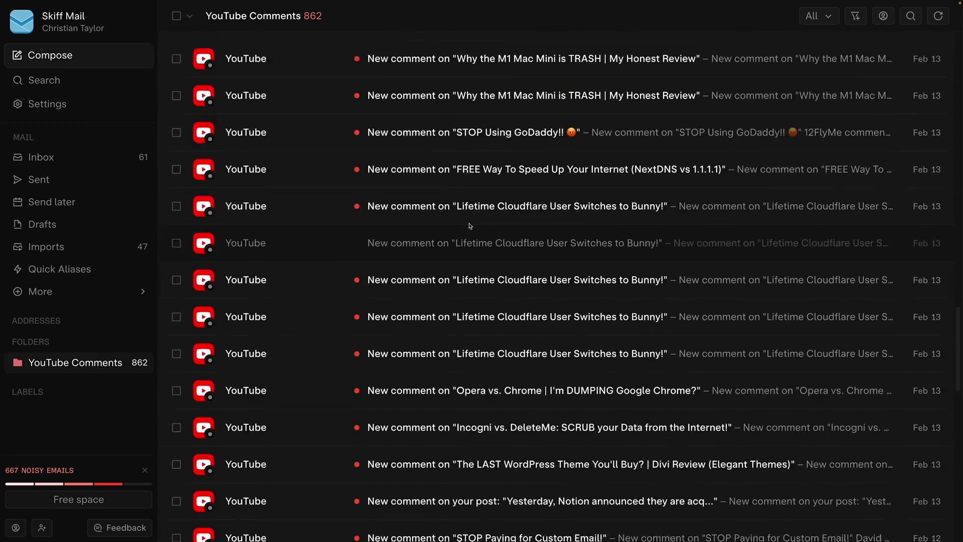
pyautogui.scroll(-20, 470, 226)
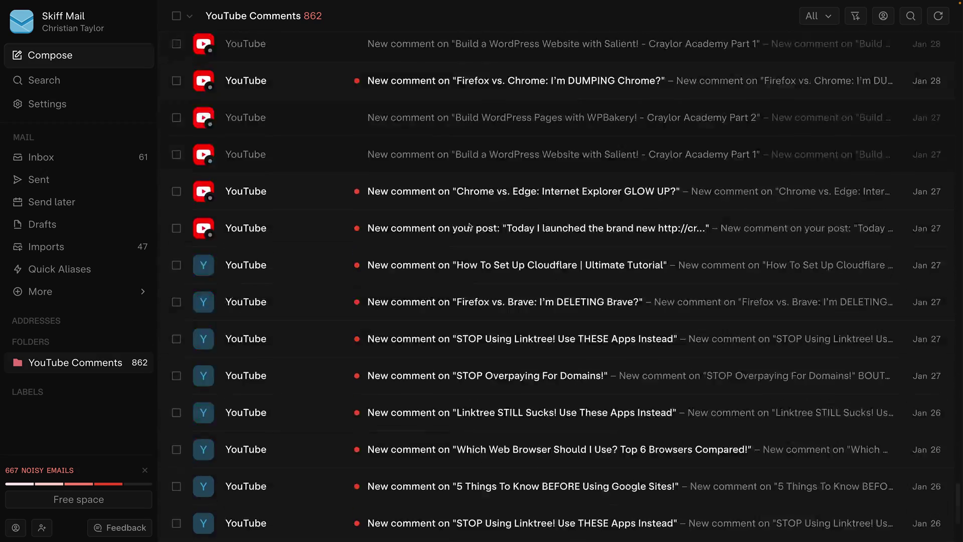
pyautogui.scroll(-20, 470, 226)
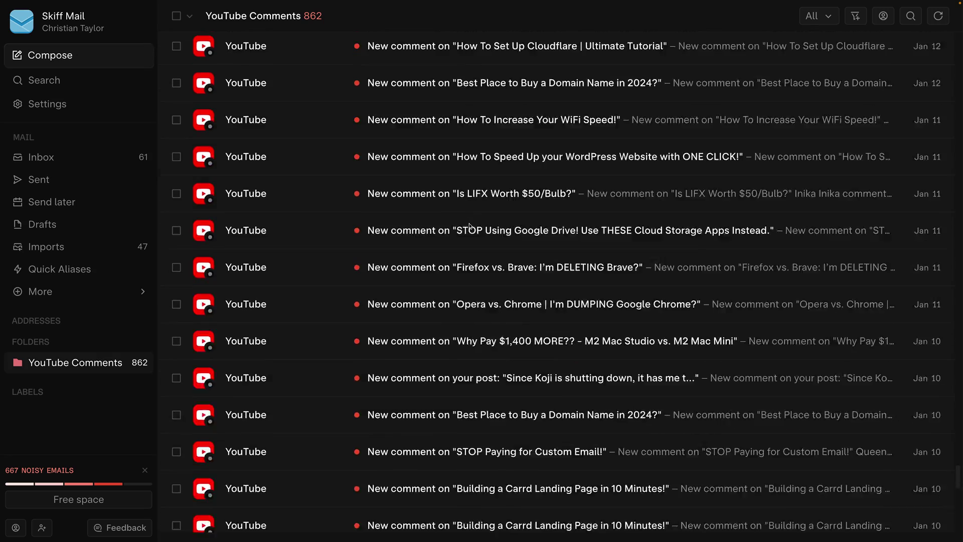
pyautogui.scroll(-20, 470, 226)
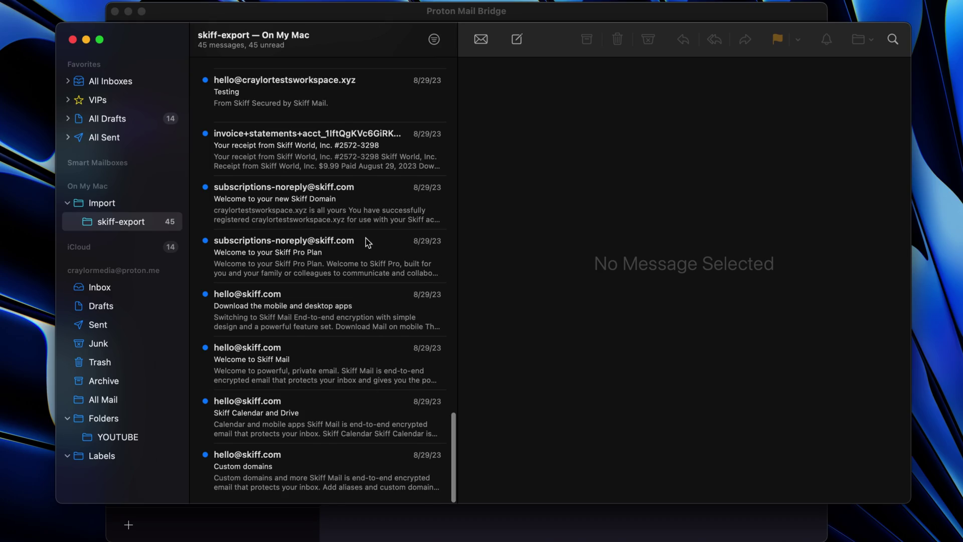
pyautogui.scroll(20, 368, 243)
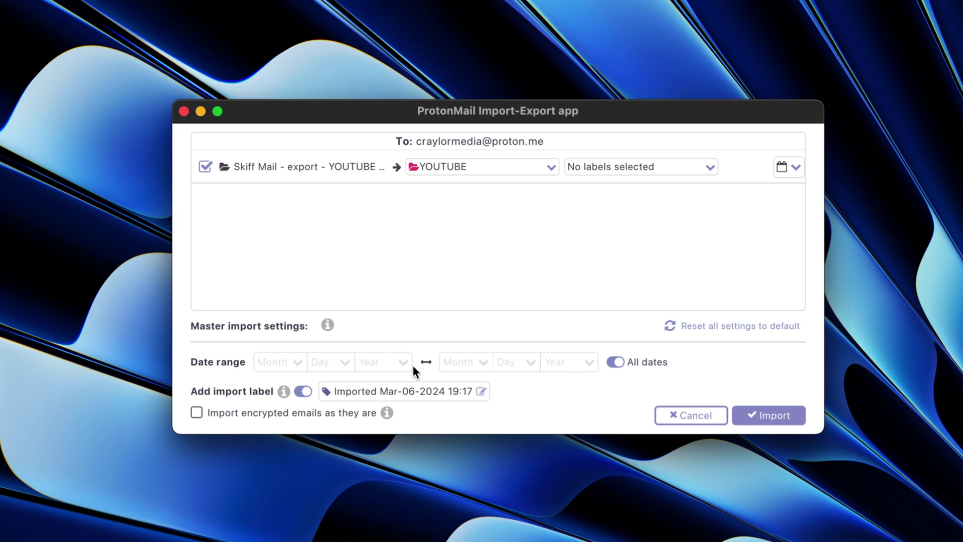
# Step: Import the YouTube export without an import label, then add skiff-export.mbox from Downloads
pyautogui.click(300, 387)
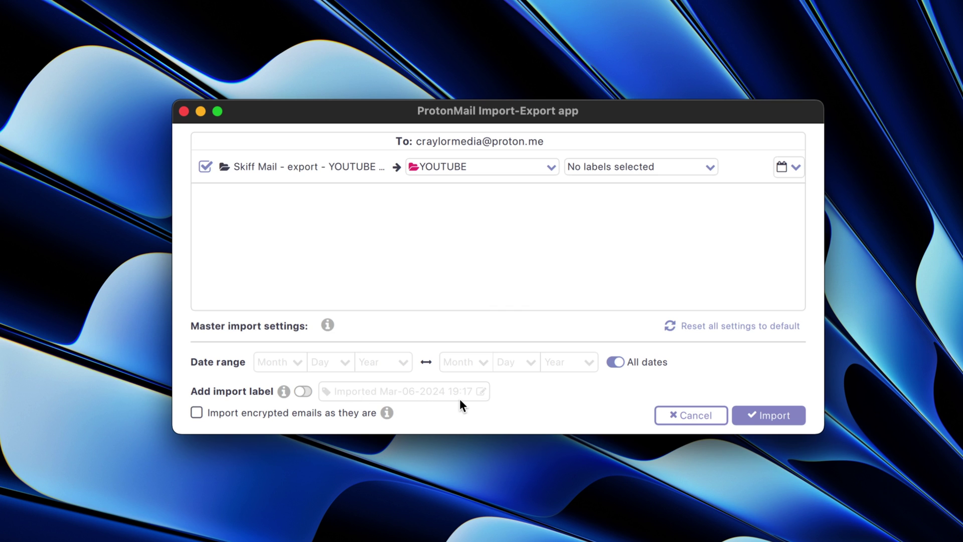
pyautogui.click(768, 415)
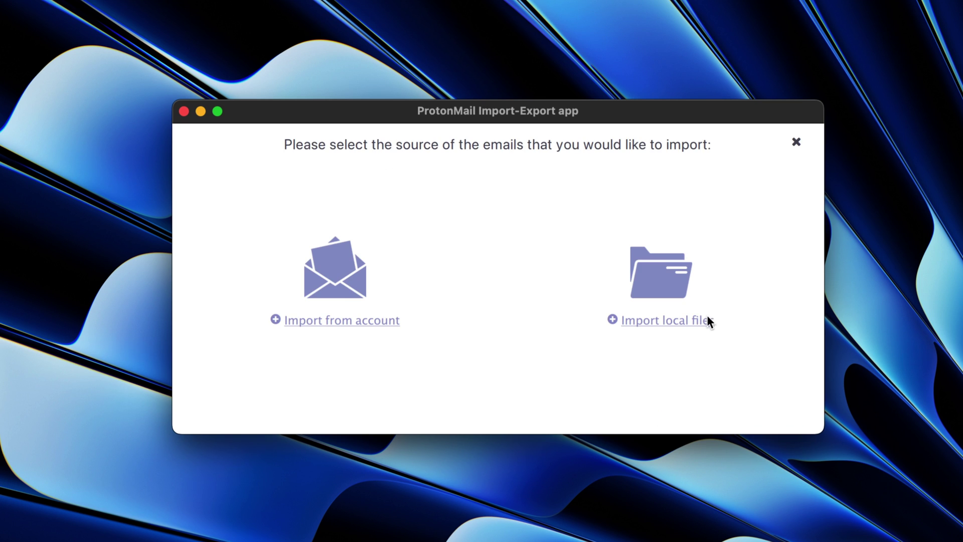
pyautogui.click(707, 320)
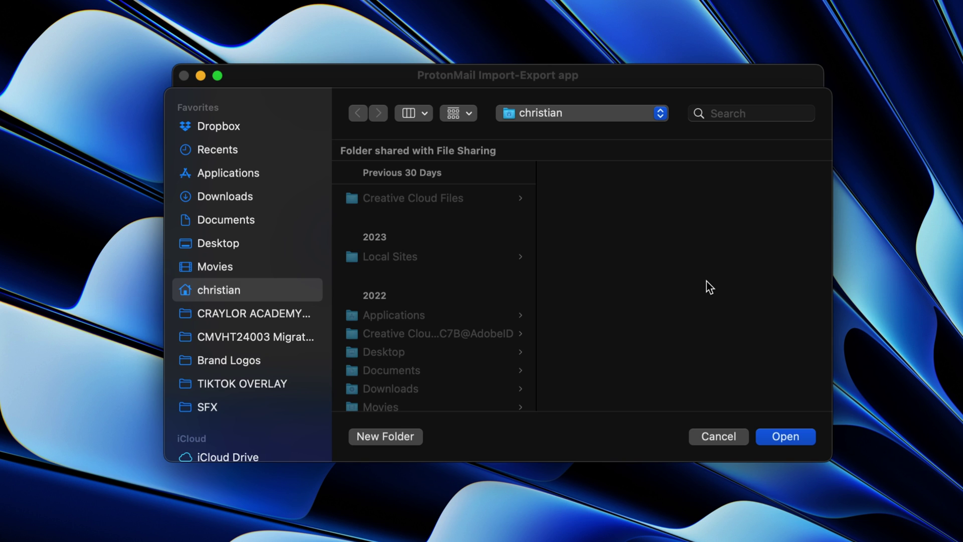
pyautogui.click(226, 197)
pyautogui.moveTo(394, 235); pyautogui.dragTo(425, 239)
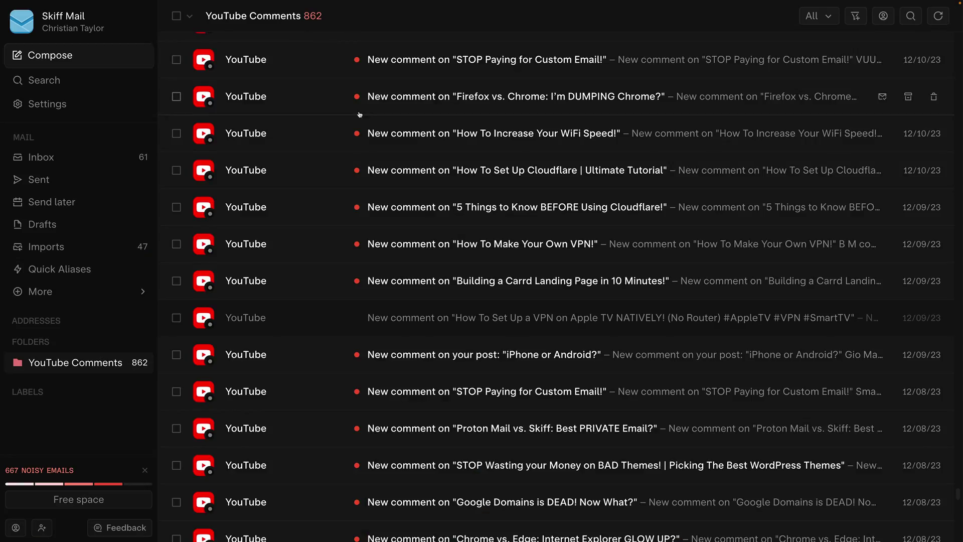
pyautogui.scroll(-20, 340, 206)
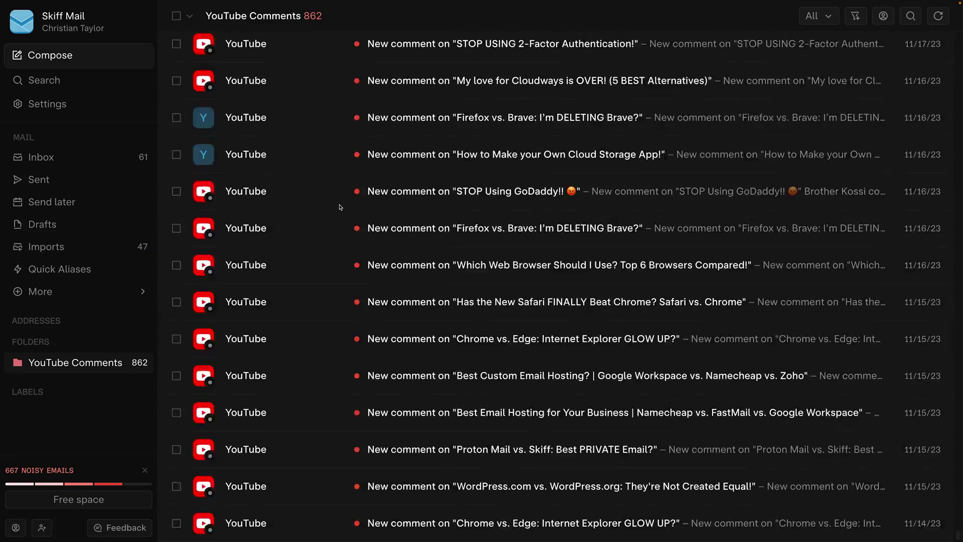
pyautogui.scroll(-20, 341, 207)
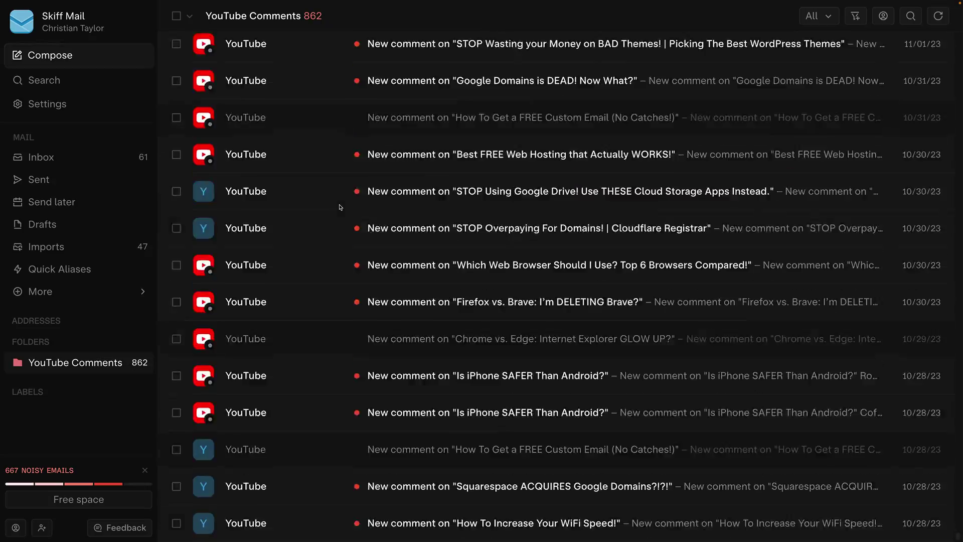
pyautogui.scroll(-20, 341, 207)
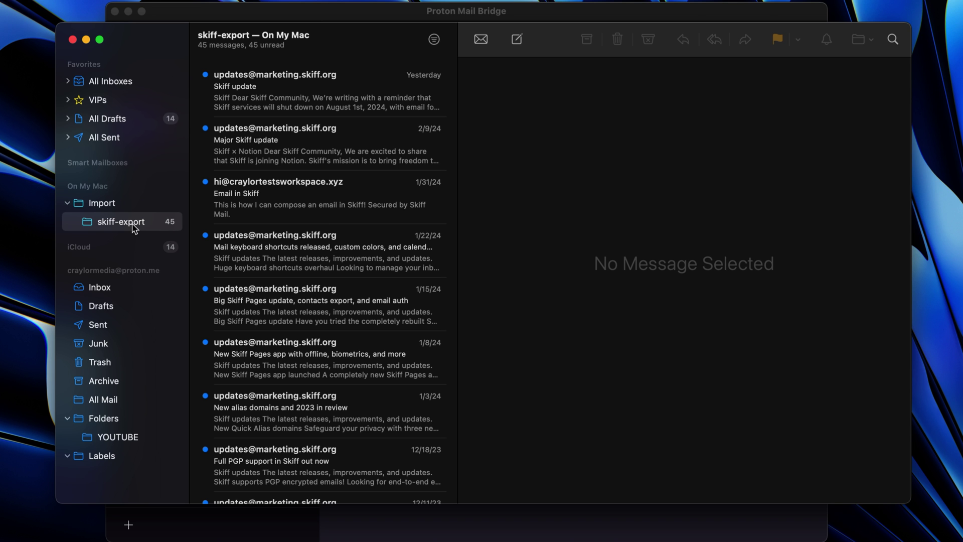
pyautogui.scroll(-15, 342, 271)
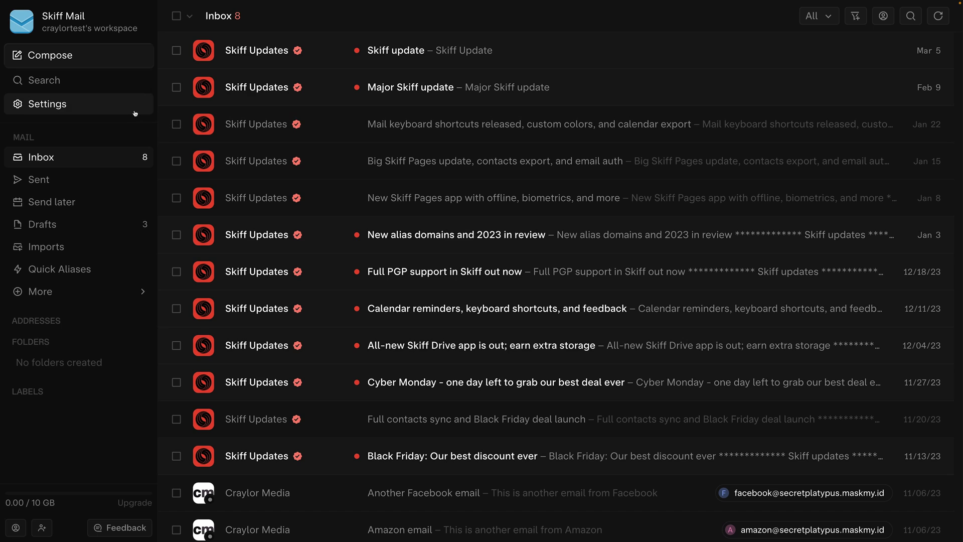
pyautogui.click(135, 112)
# Step: Start adding an external forwarding address under Skiff's Forwarding settings
pyautogui.scroll(-2, 192, 231)
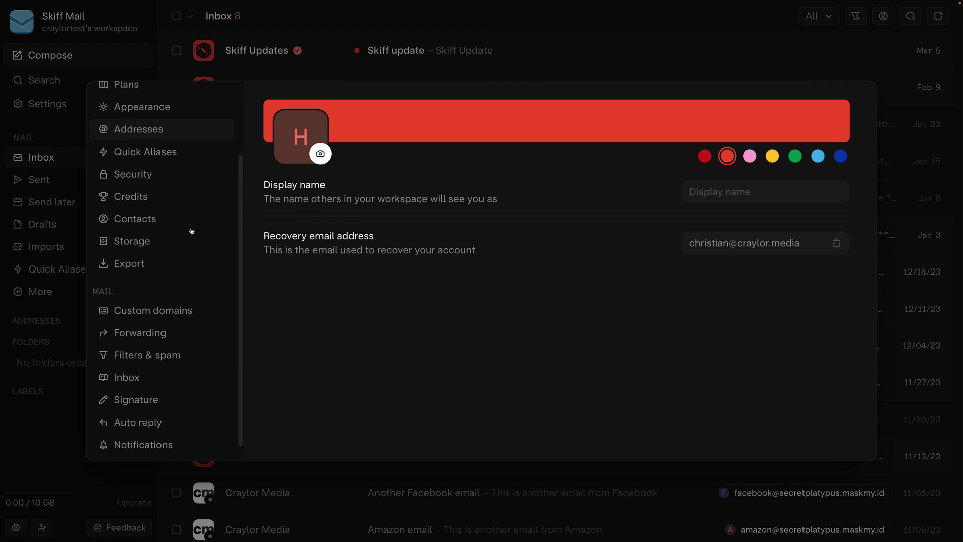
pyautogui.click(191, 331)
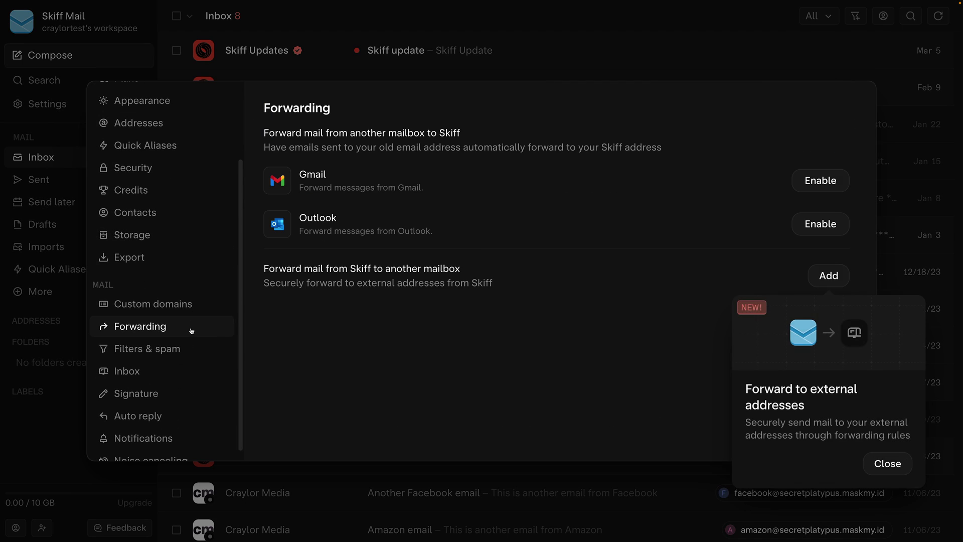
pyautogui.click(829, 275)
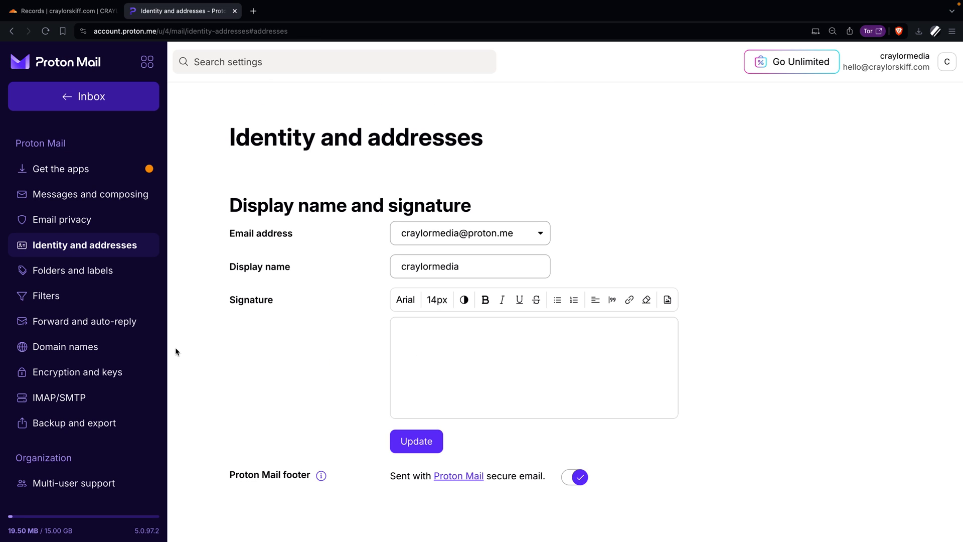
# Step: Open the Domain names section of Proton Mail settings
pyautogui.click(111, 340)
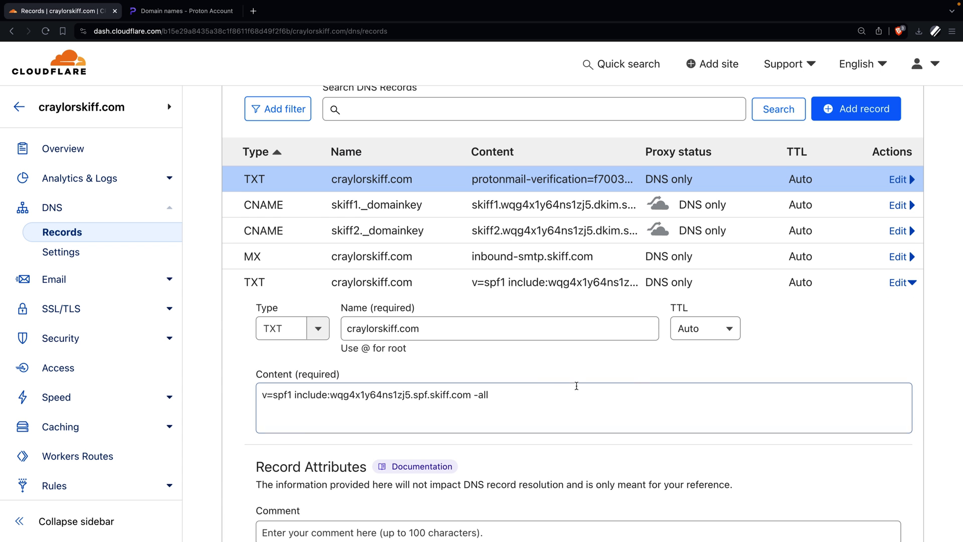
# Step: Delete the old Skiff SPF record and another outdated Skiff DNS record in Cloudflare
pyautogui.scroll(-4, 577, 385)
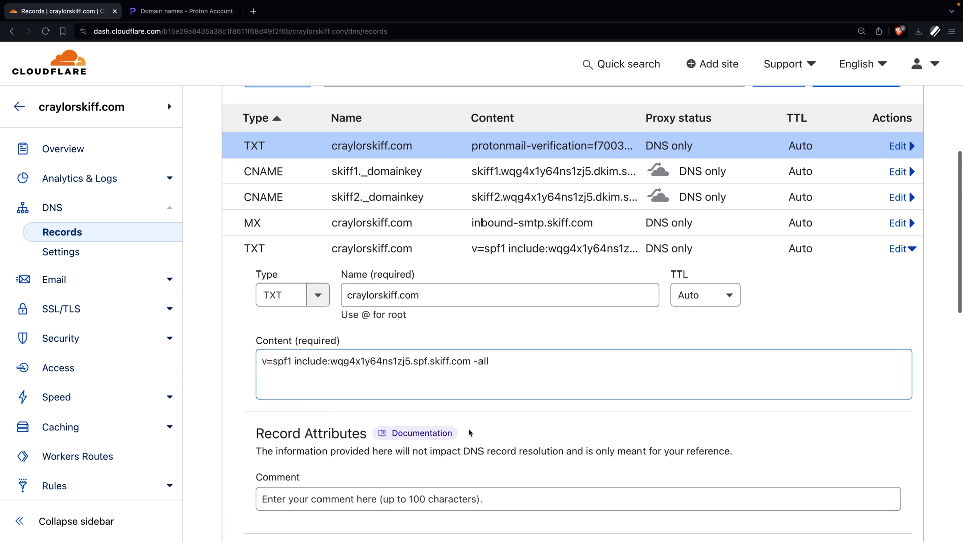
pyautogui.click(305, 427)
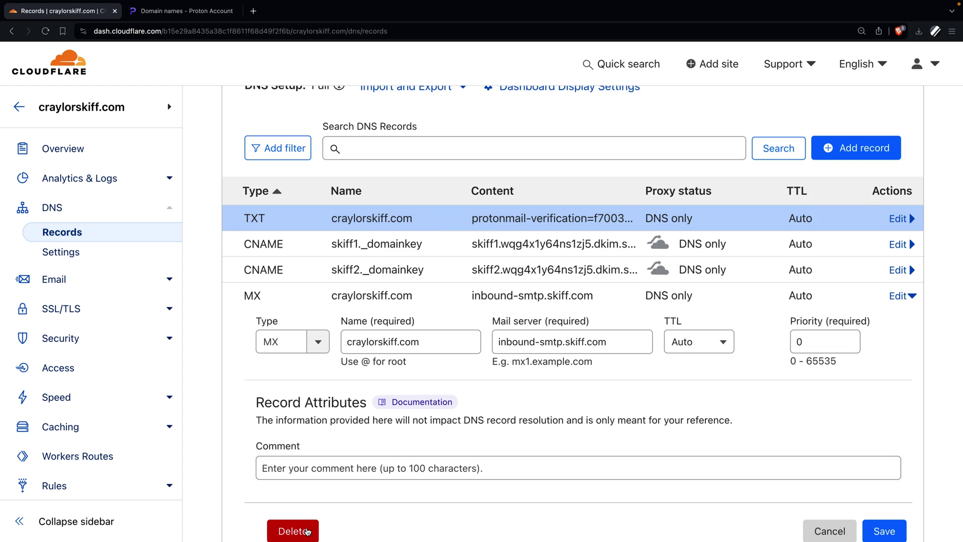
pyautogui.click(306, 531)
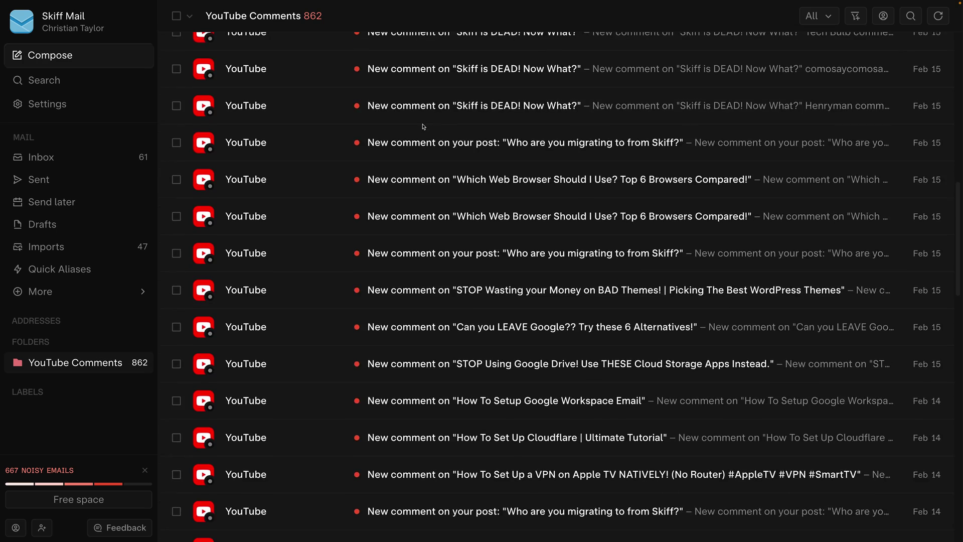
pyautogui.scroll(-15, 426, 140)
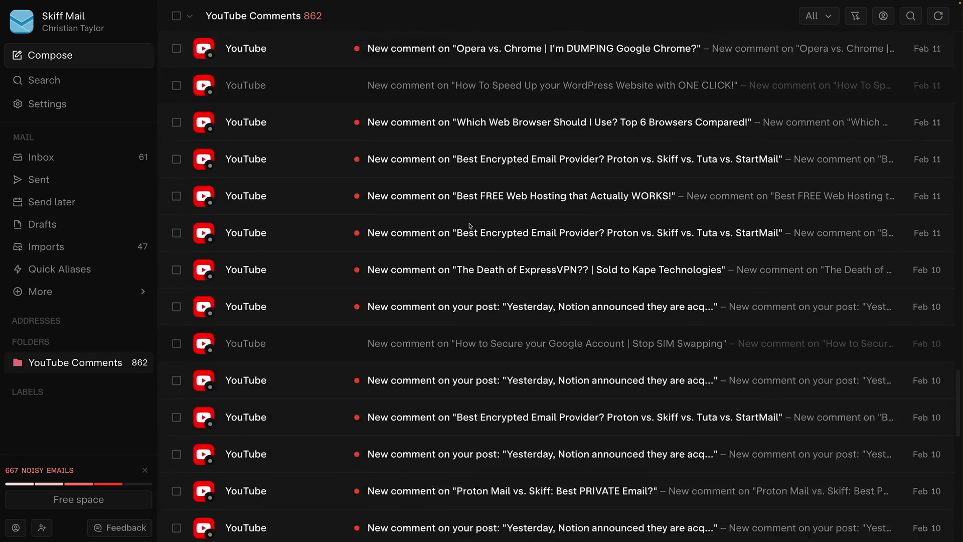
pyautogui.scroll(-20, 470, 225)
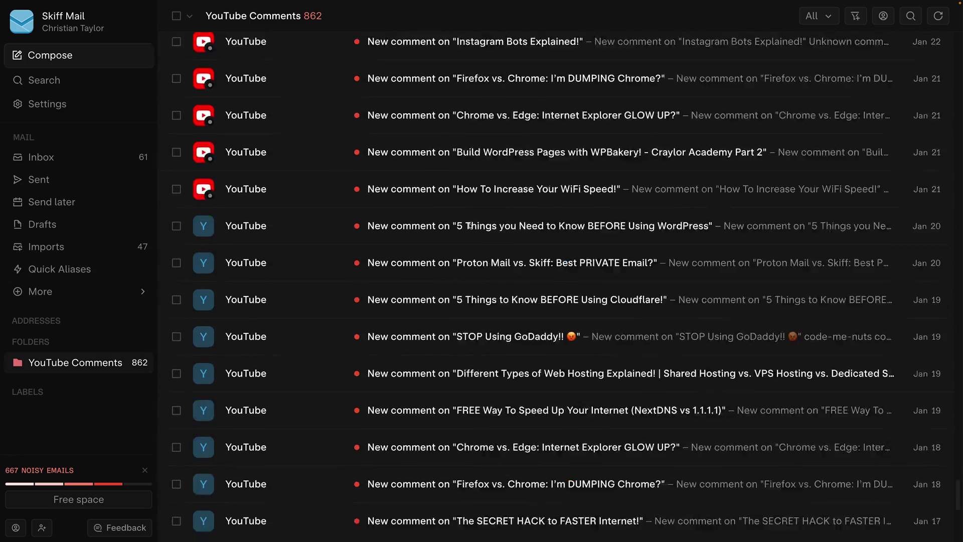
pyautogui.scroll(-5, 470, 226)
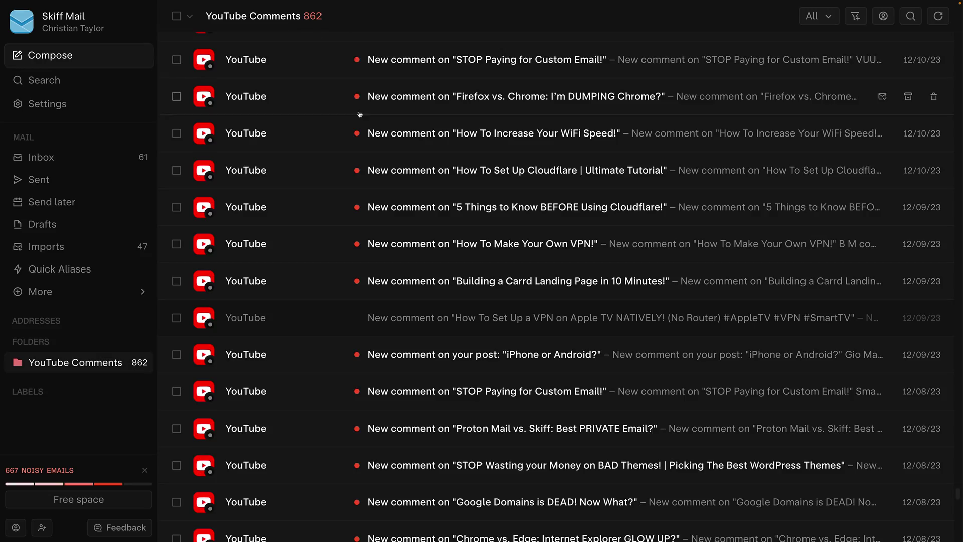
pyautogui.scroll(-20, 360, 115)
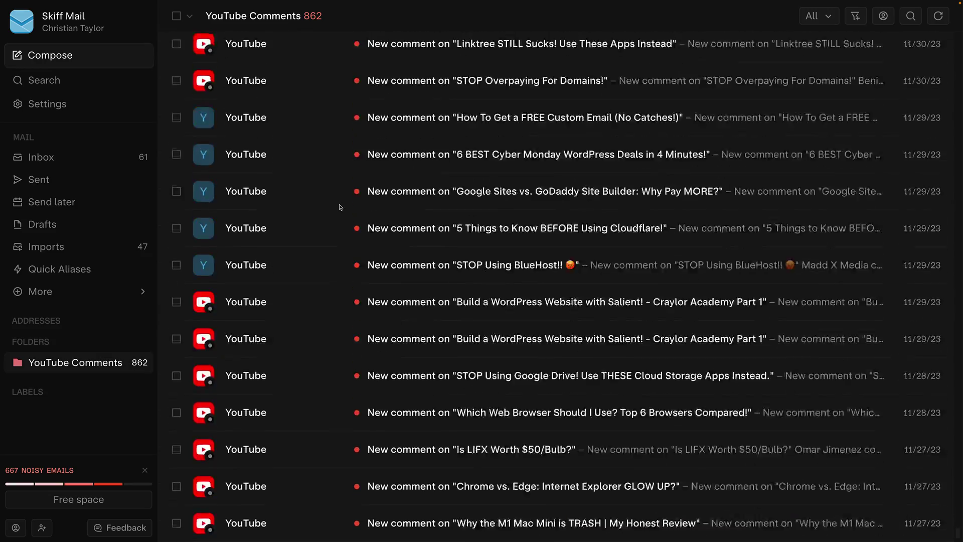
pyautogui.scroll(-20, 340, 207)
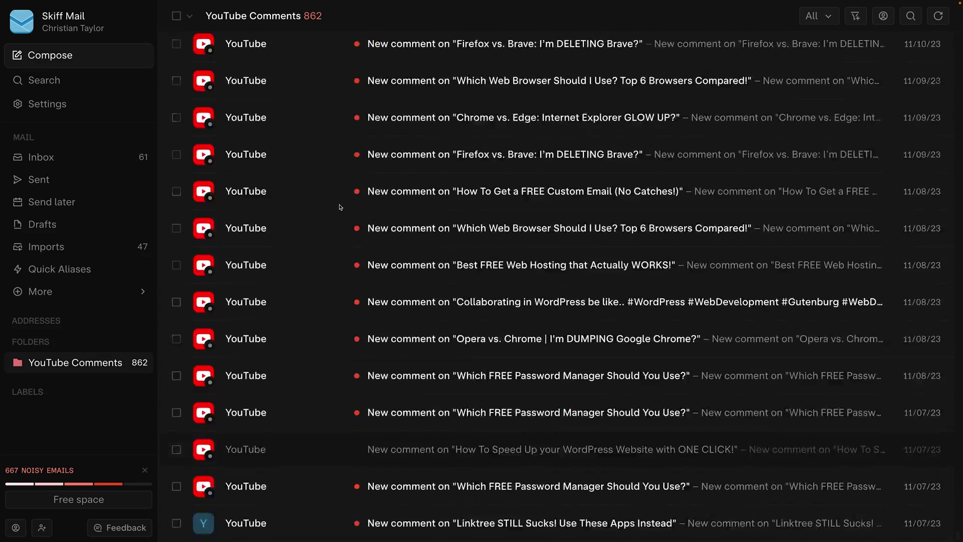
pyautogui.scroll(-5, 341, 207)
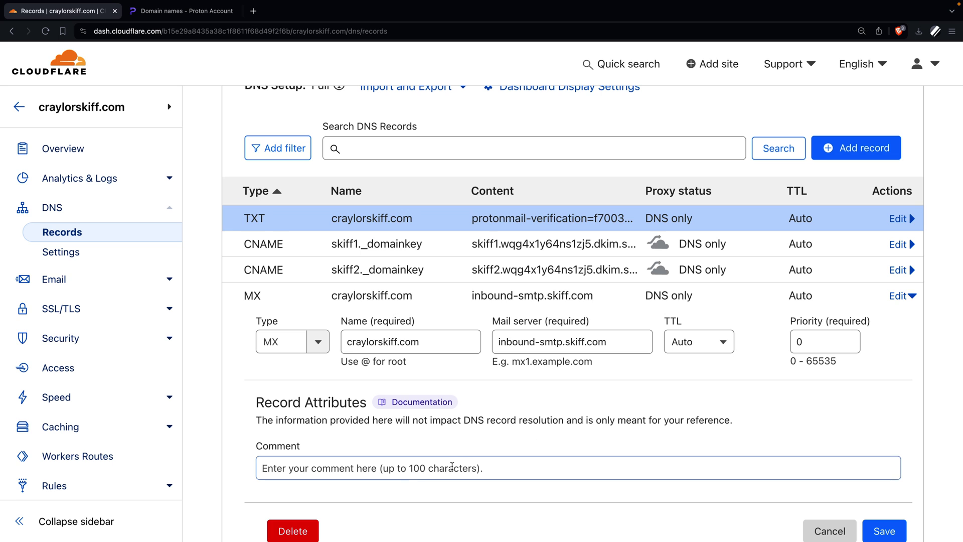
# Step: Delete the inbound-smtp.skiff.com MX record from craylorskiff.com's Cloudflare DNS
pyautogui.click(308, 531)
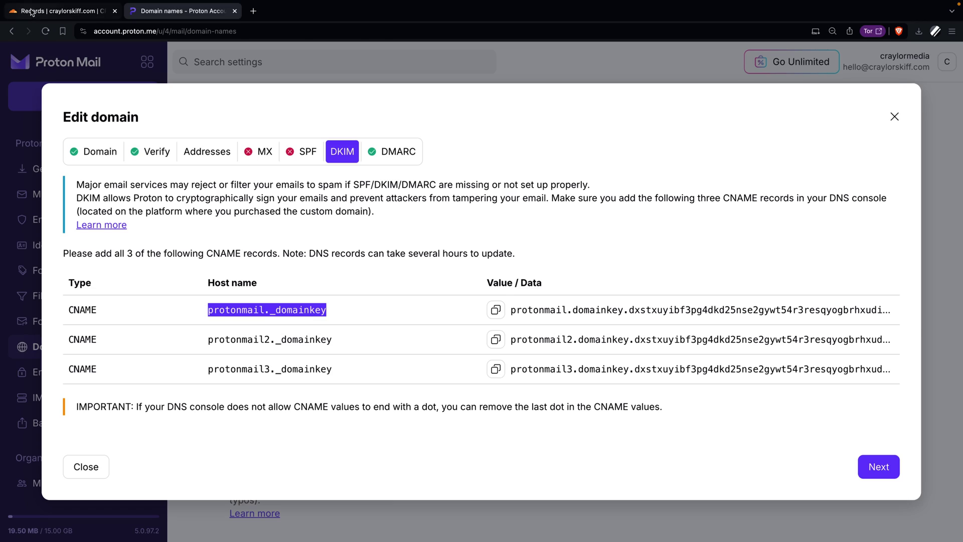
# Step: In Cloudflare's DNS records, start a new record for the first DKIM entry
pyautogui.click(32, 12)
pyautogui.click(857, 181)
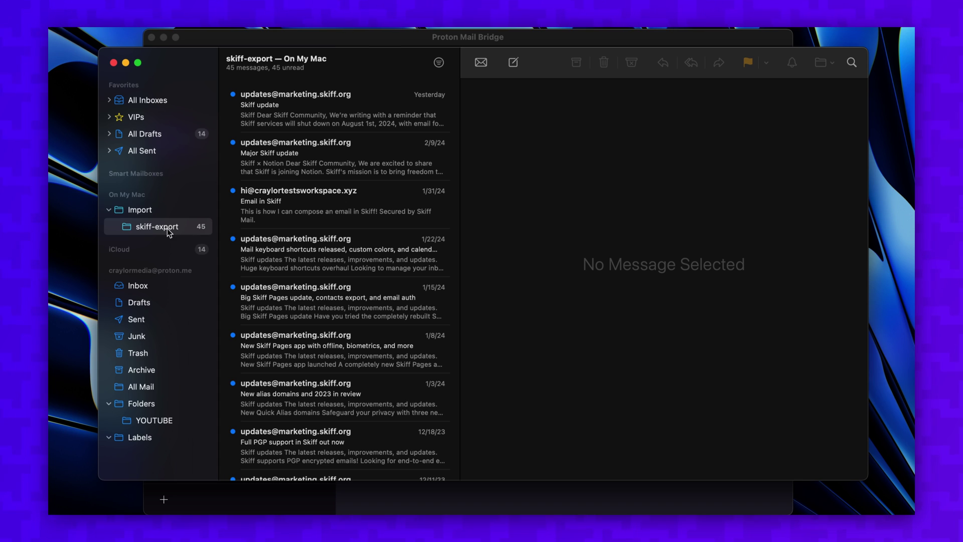
pyautogui.scroll(-20, 376, 296)
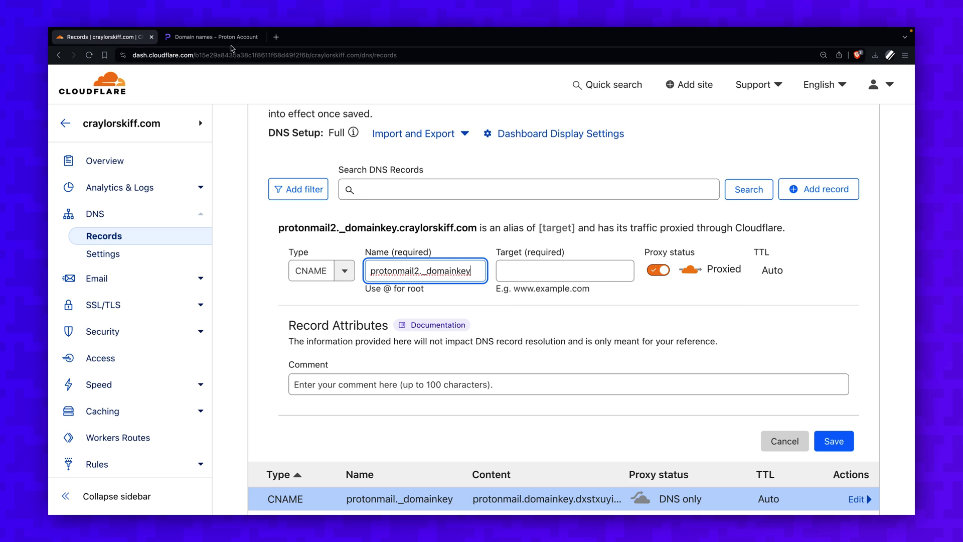
# Step: Fill the CNAME with name protonmail2._domainkey and Proton's matching DKIM target
pyautogui.click(221, 37)
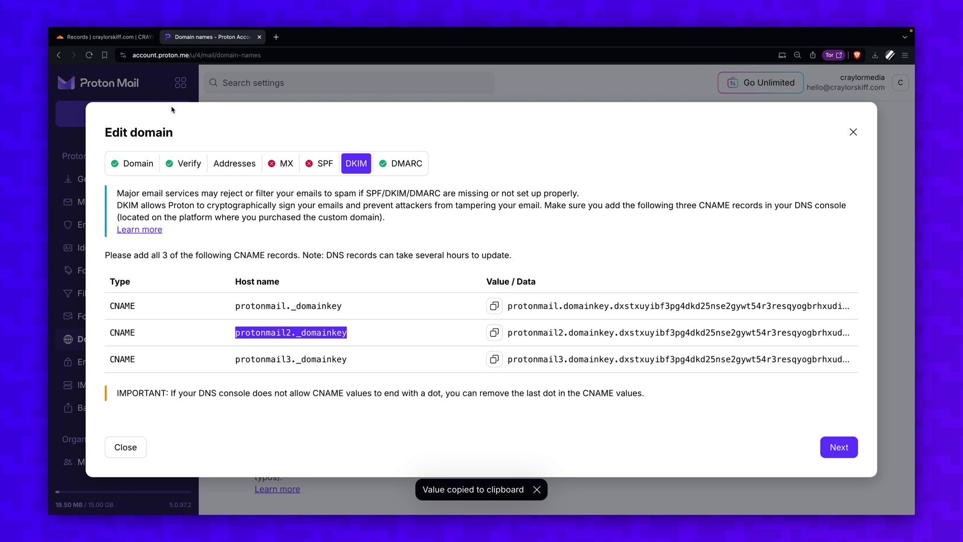
pyautogui.click(108, 37)
pyautogui.write('protonmail2._domainkey')
pyautogui.click(500, 268)
pyautogui.write('protonmail2.domainkey.dxstxuyibf3pg4dkd25nse2gywt54r3resqyogbrhxudifl3vpagq.domains.proton.ch.')
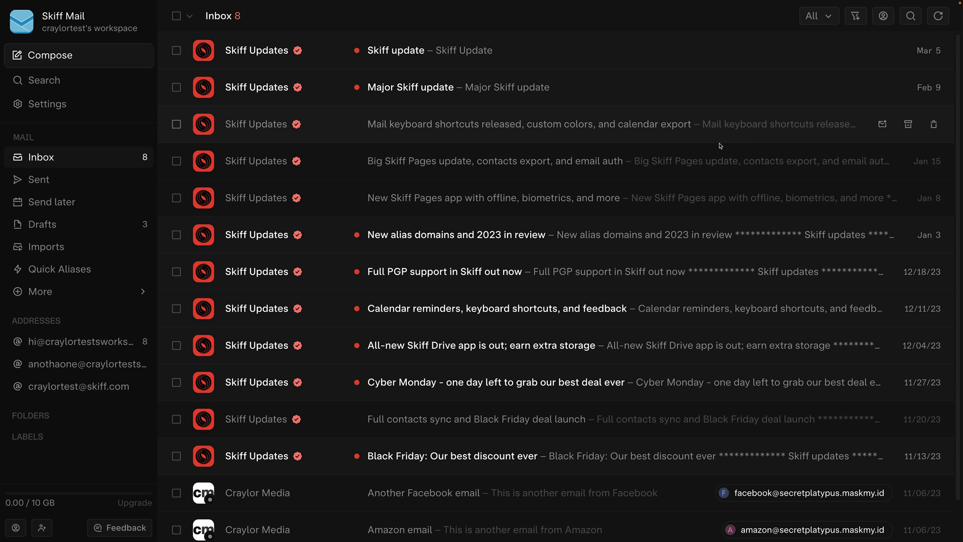
pyautogui.click(126, 109)
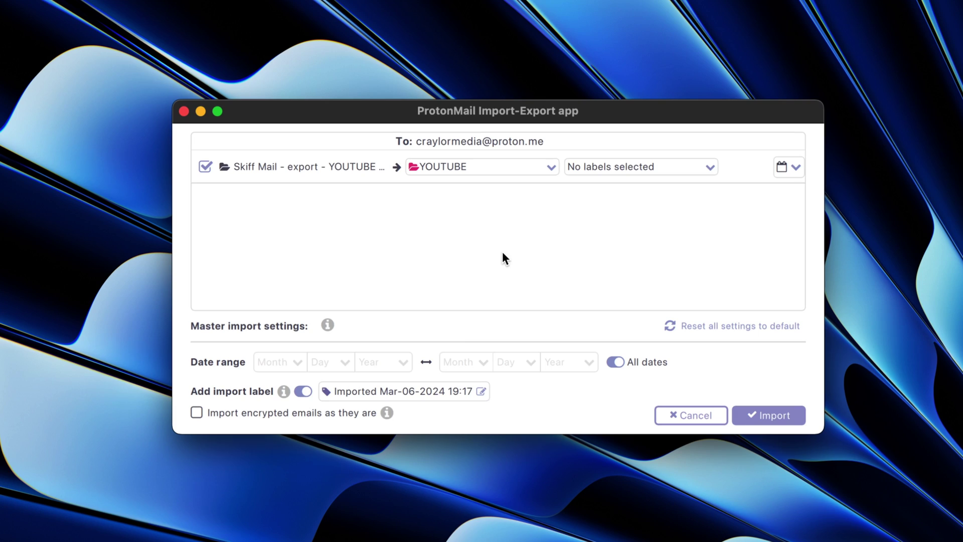
# Step: Turn off the import label and import the YOUTUBE export into Proton's YOUTUBE folder
pyautogui.click(301, 391)
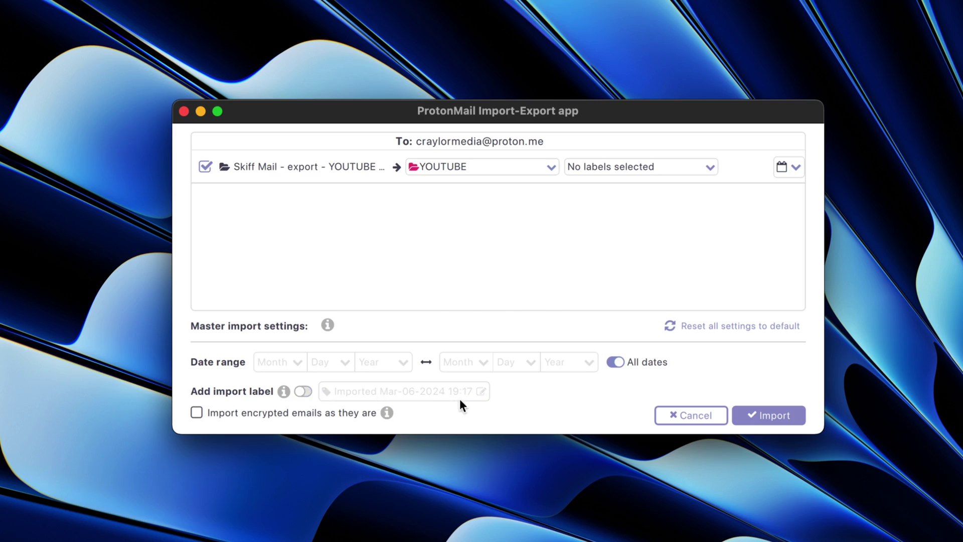
pyautogui.click(768, 415)
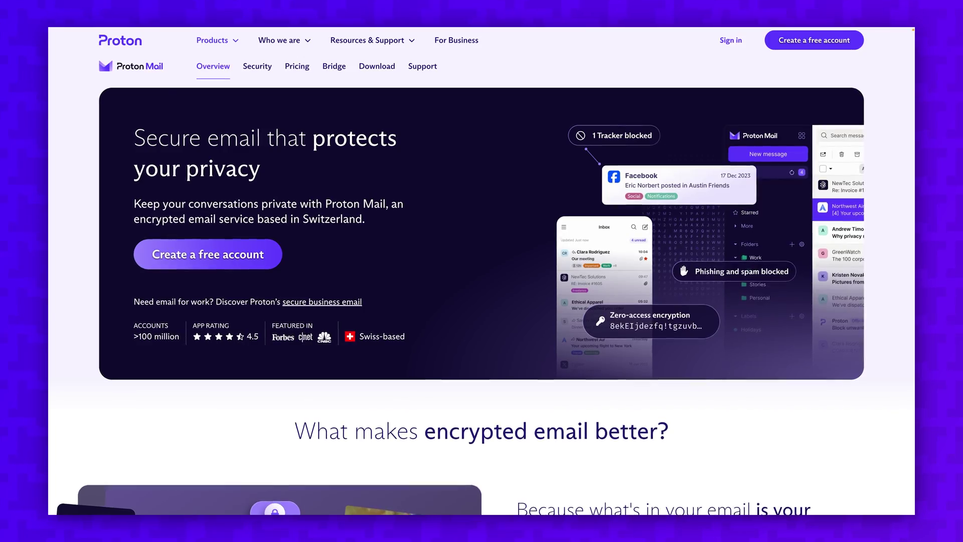